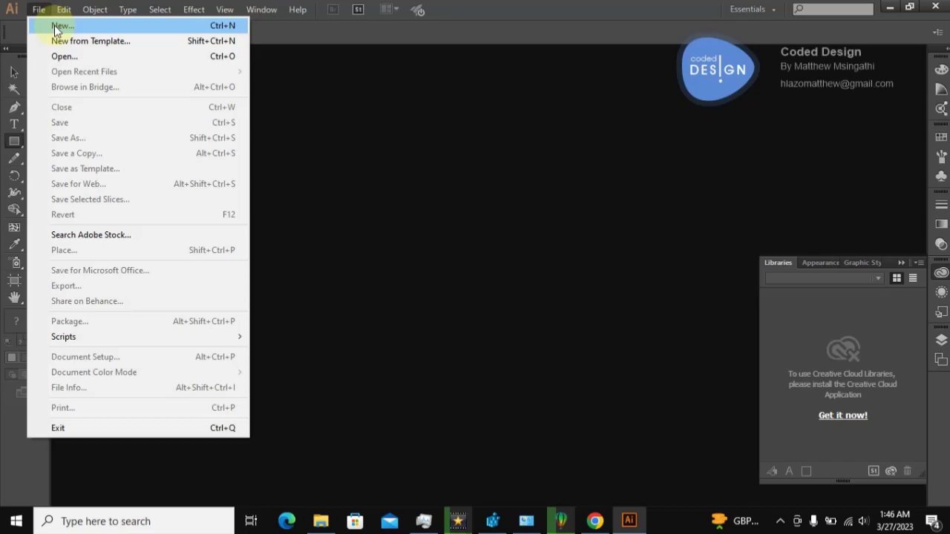
# - Start a new Illustrator document named youtubeThumbnail
pyautogui.click(55, 26)
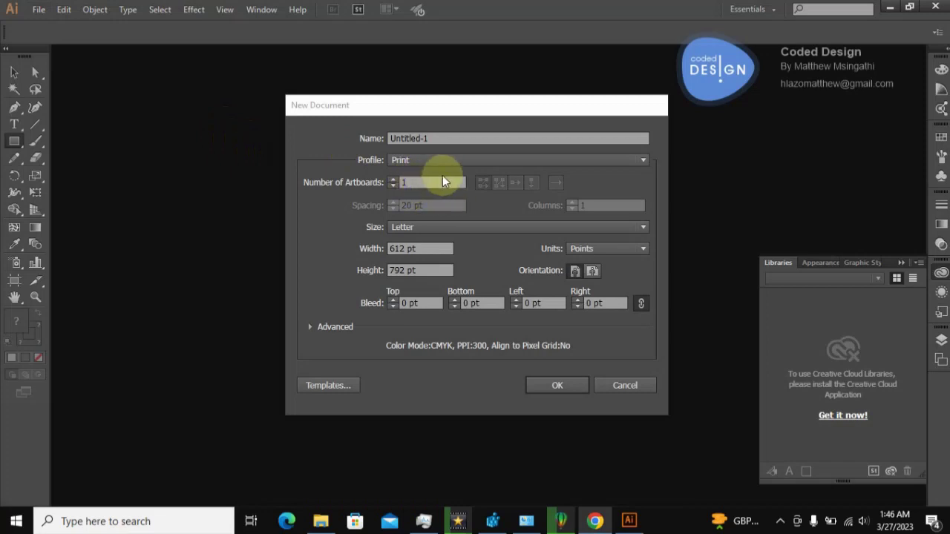
pyautogui.click(438, 140)
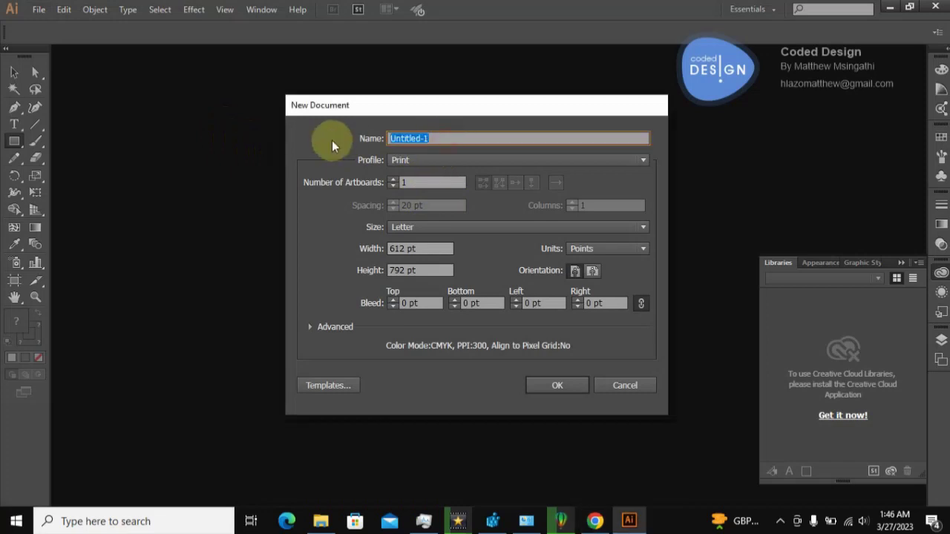
pyautogui.write('youtube')
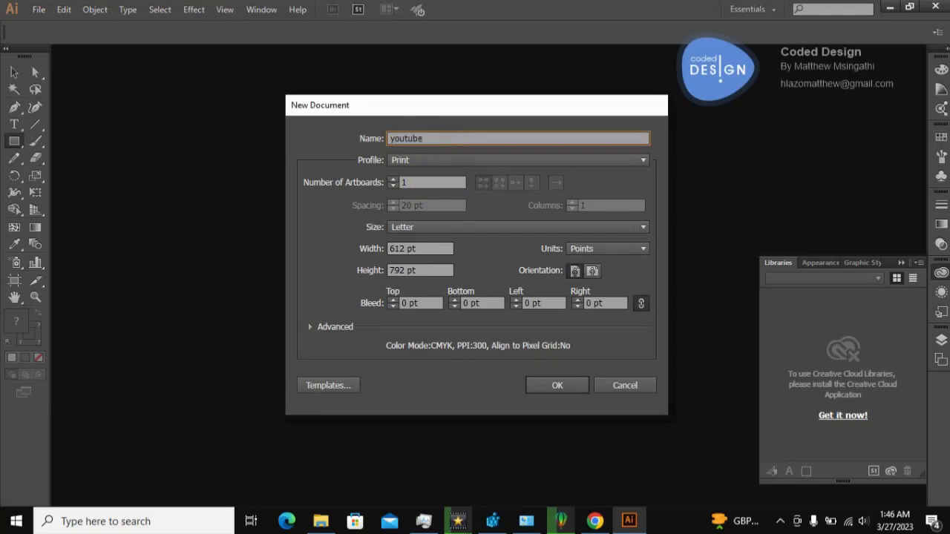
pyautogui.write('Thumbnail')
pyautogui.click(445, 160)
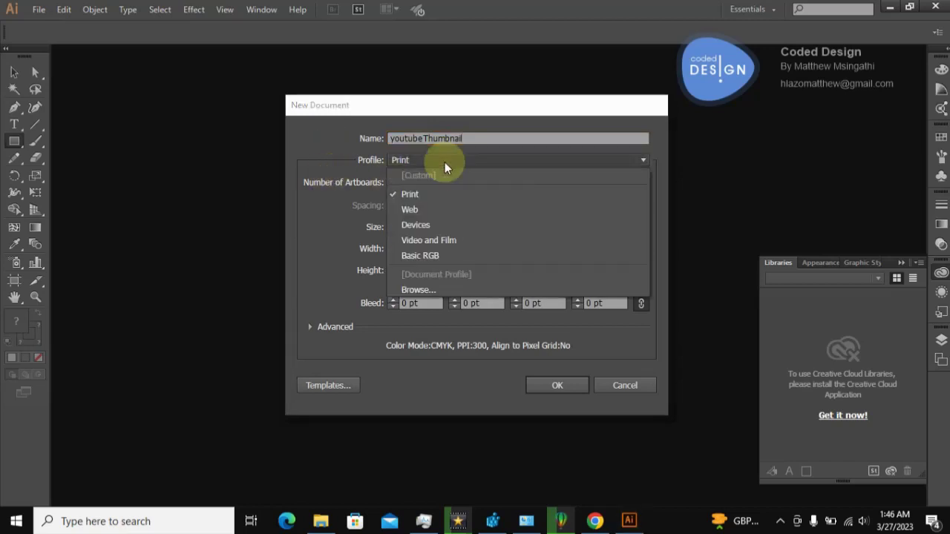
# - Create the document with the Web profile at 1280 × 720 px
pyautogui.click(415, 210)
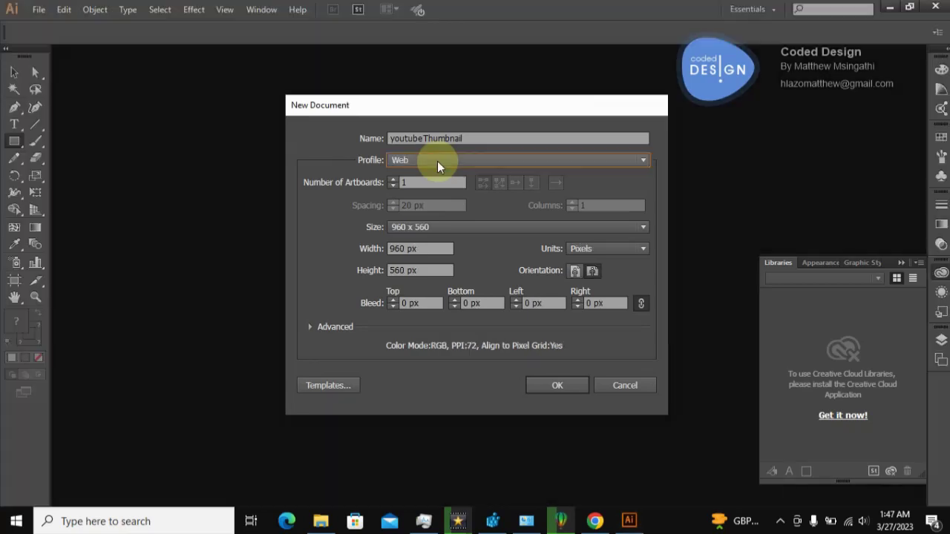
pyautogui.click(431, 248)
pyautogui.moveTo(431, 248); pyautogui.dragTo(332, 256)
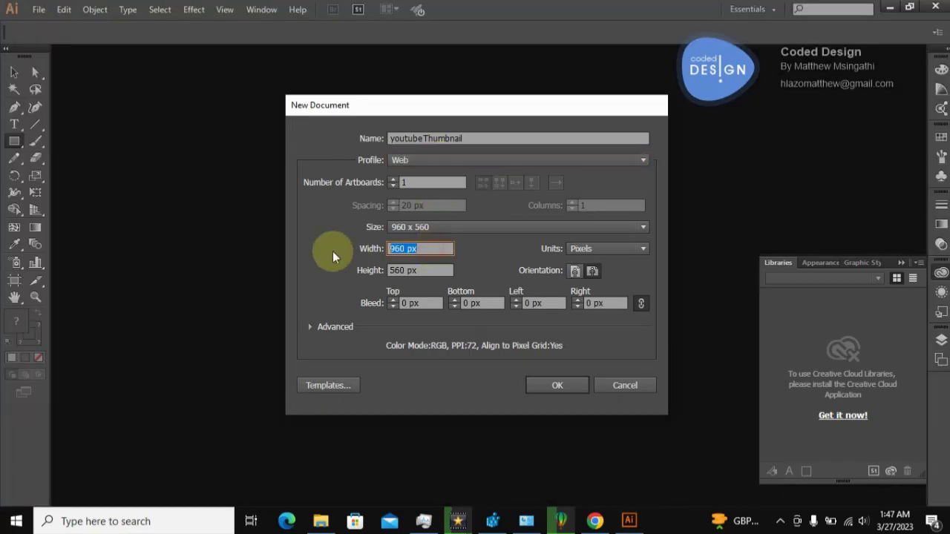
pyautogui.write('12')
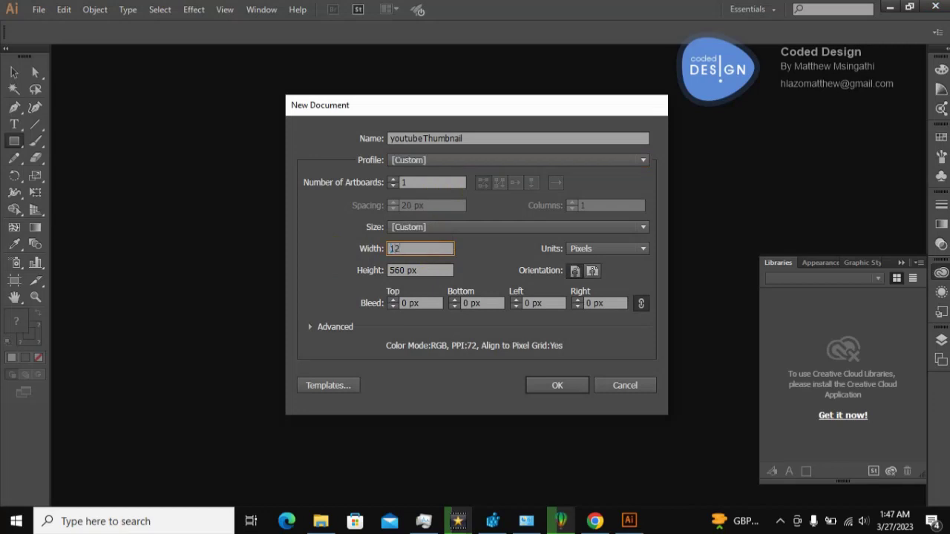
pyautogui.write('80')
pyautogui.moveTo(438, 270); pyautogui.dragTo(304, 271)
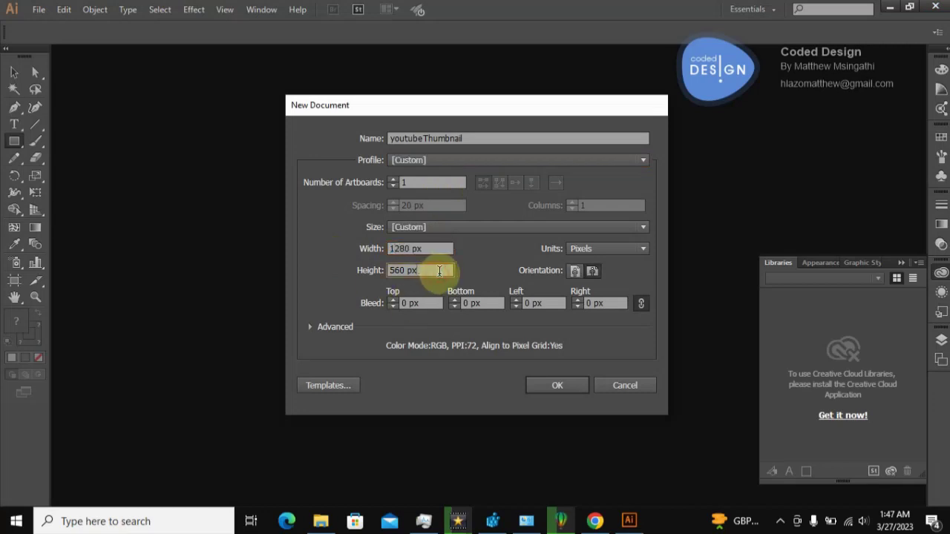
pyautogui.write('720')
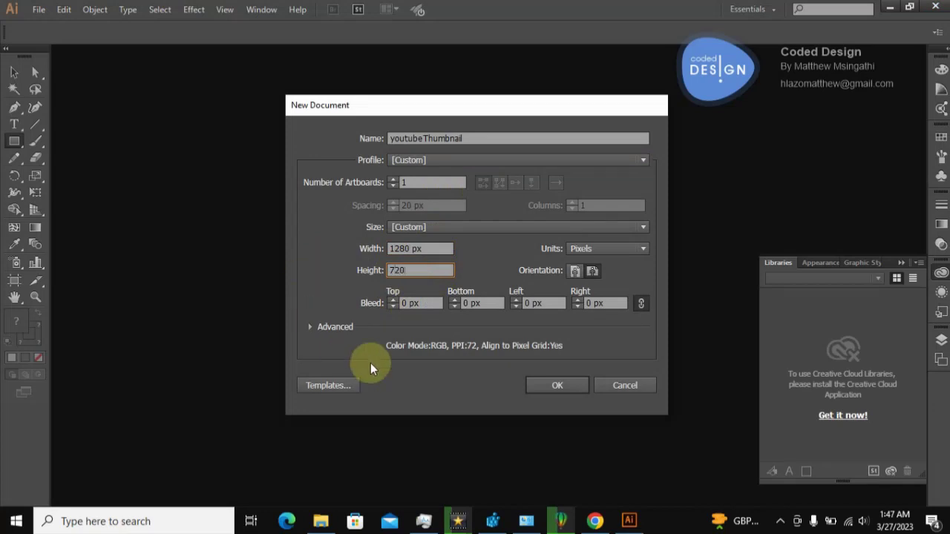
pyautogui.click(546, 383)
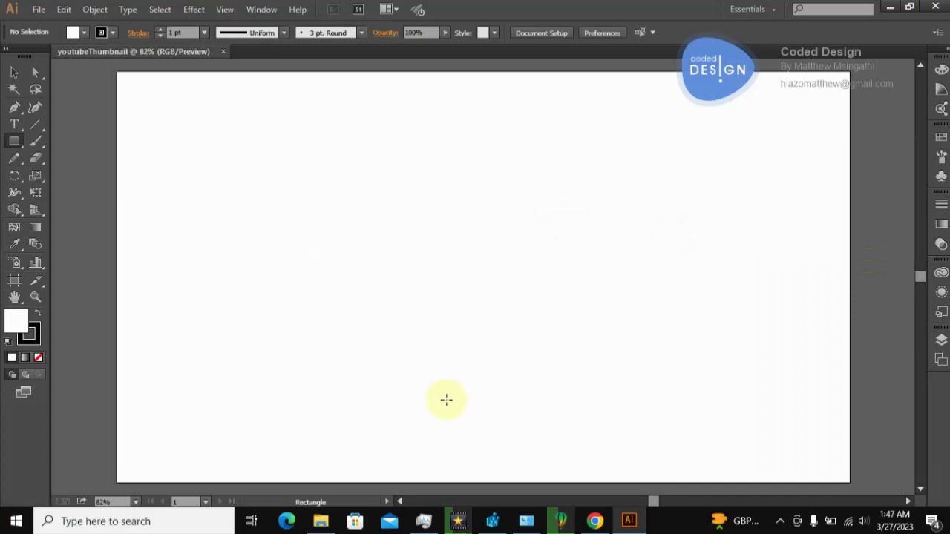
# - Switch to Google Chrome from the taskbar
pyautogui.click(596, 521)
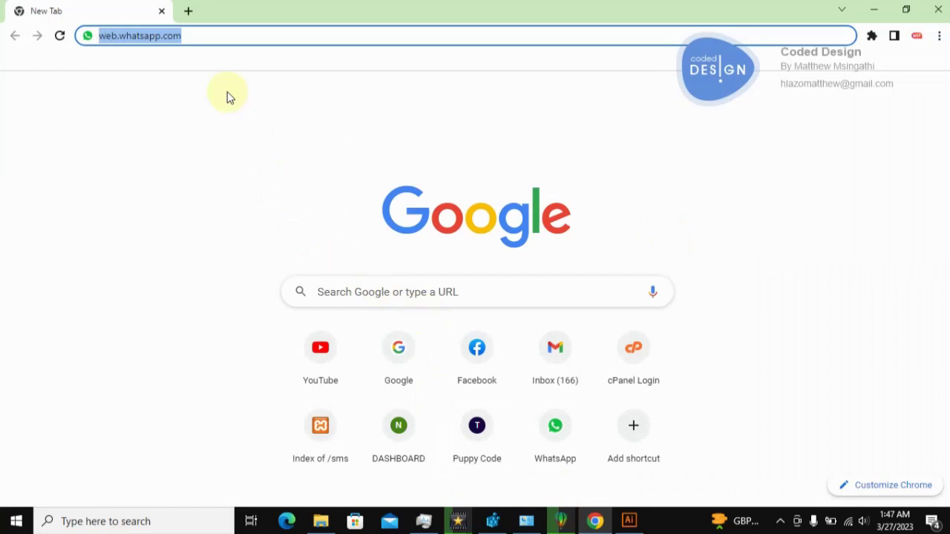
pyautogui.write('www.google.co.za')
pyautogui.press('Return')
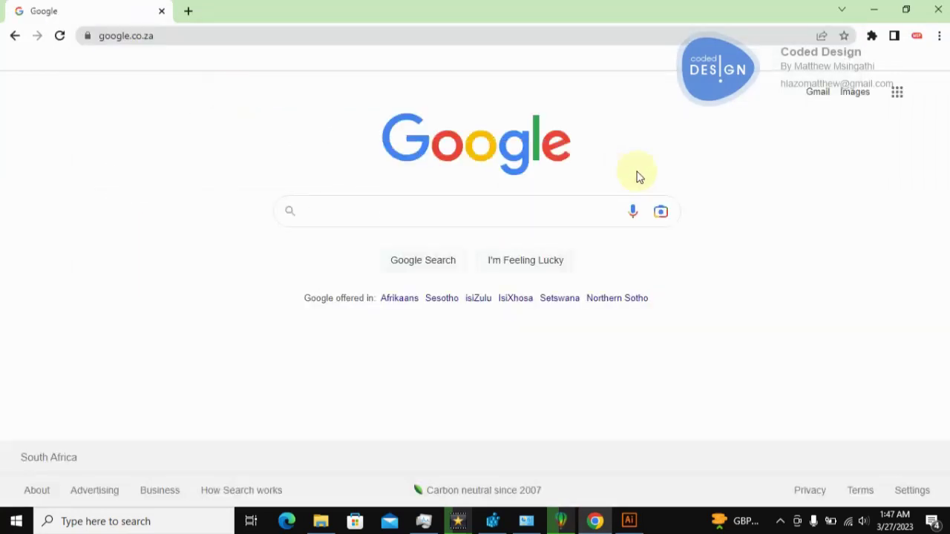
pyautogui.click(853, 92)
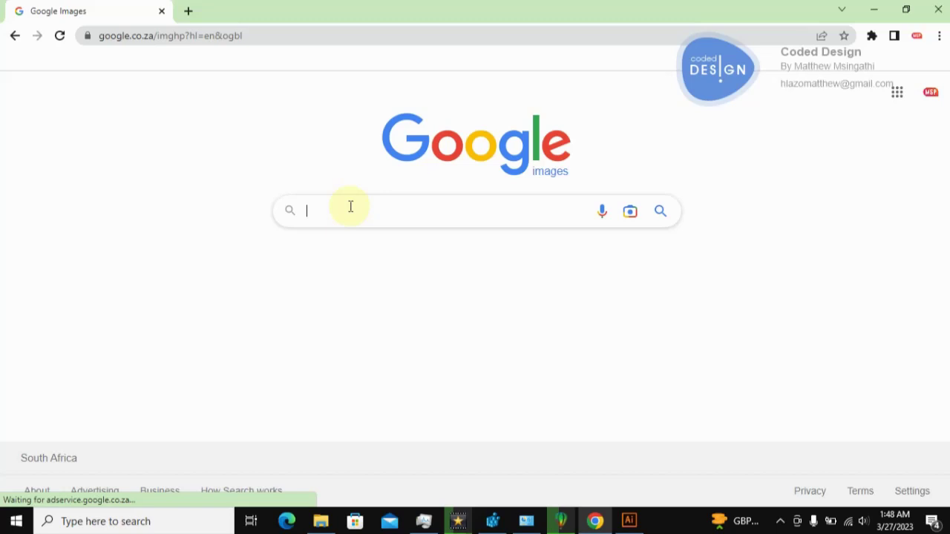
pyautogui.write('code editors')
pyautogui.press('Return')
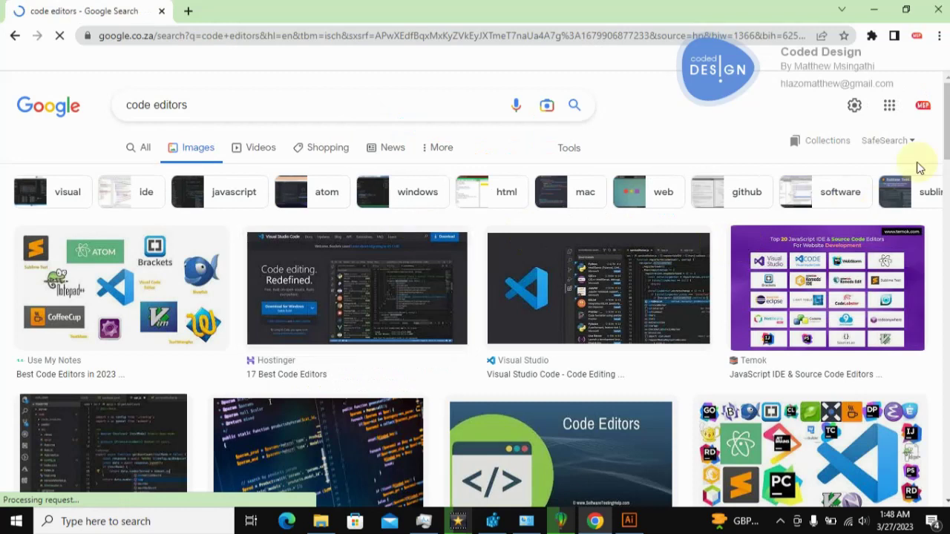
# - Preview the Use My Notes code-editor logo collage and copy the image
pyautogui.moveTo(948, 115); pyautogui.dragTo(947, 159)
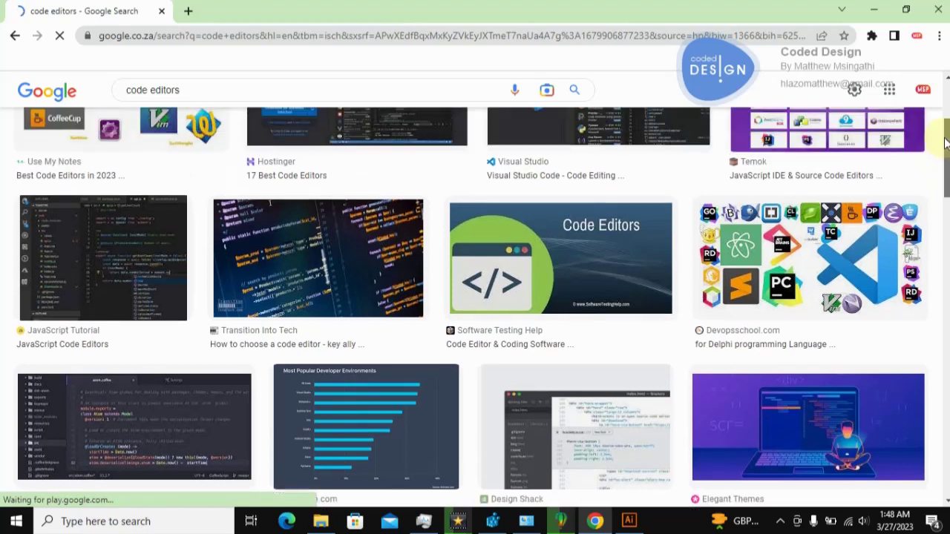
pyautogui.moveTo(947, 160); pyautogui.dragTo(943, 126)
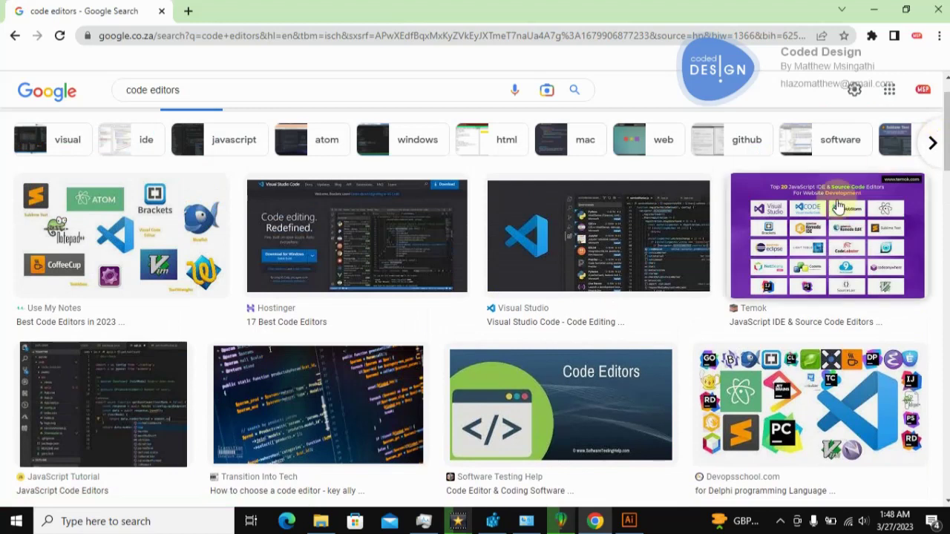
pyautogui.click(151, 240)
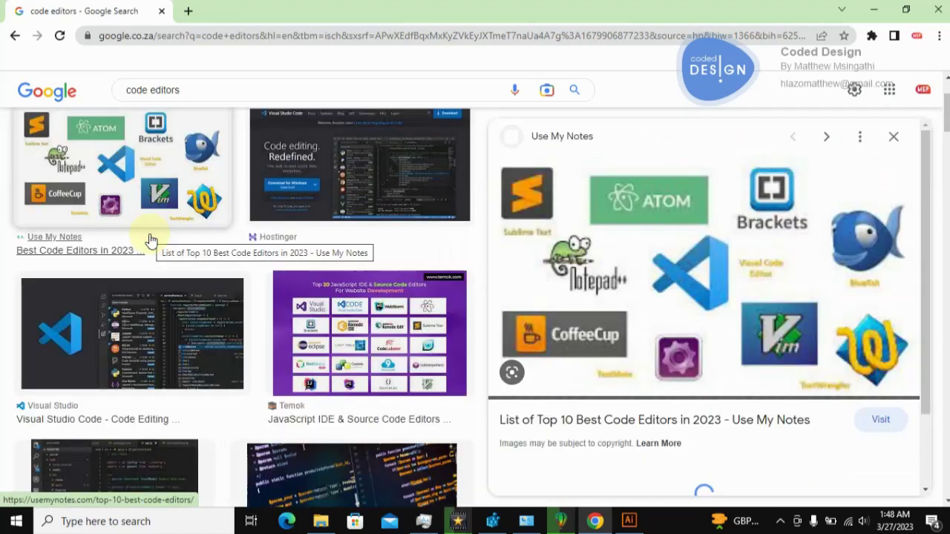
pyautogui.rightClick(640, 253)
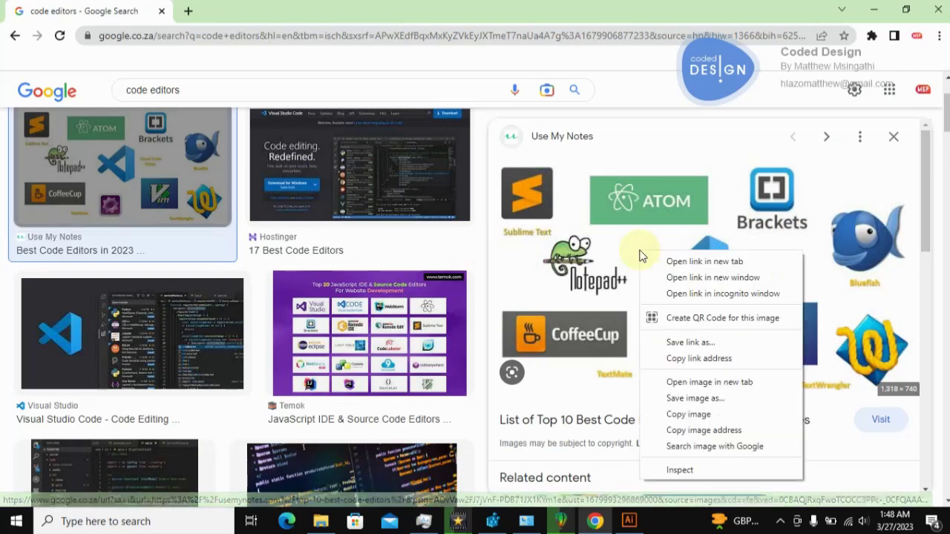
pyautogui.click(689, 414)
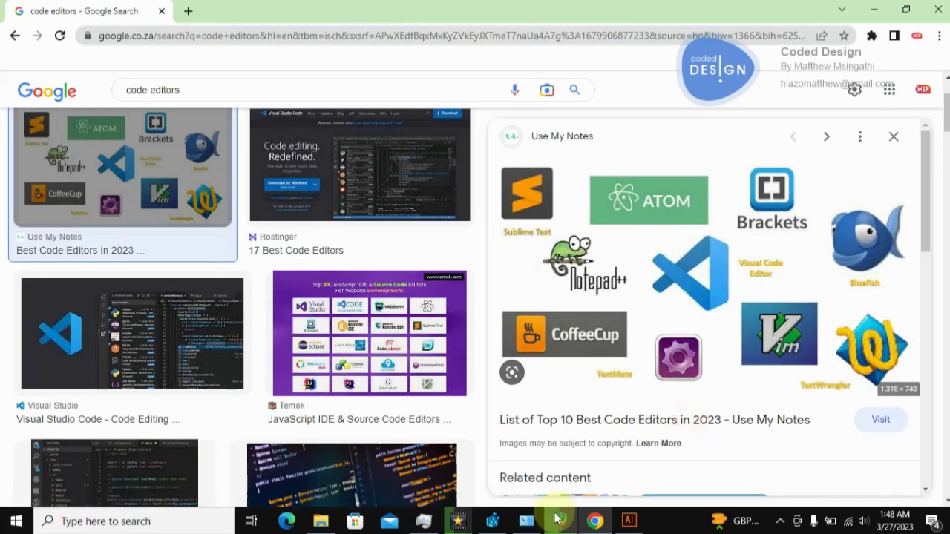
# - Return to Illustrator and paste the copied logo collage onto the artboard
pyautogui.click(628, 523)
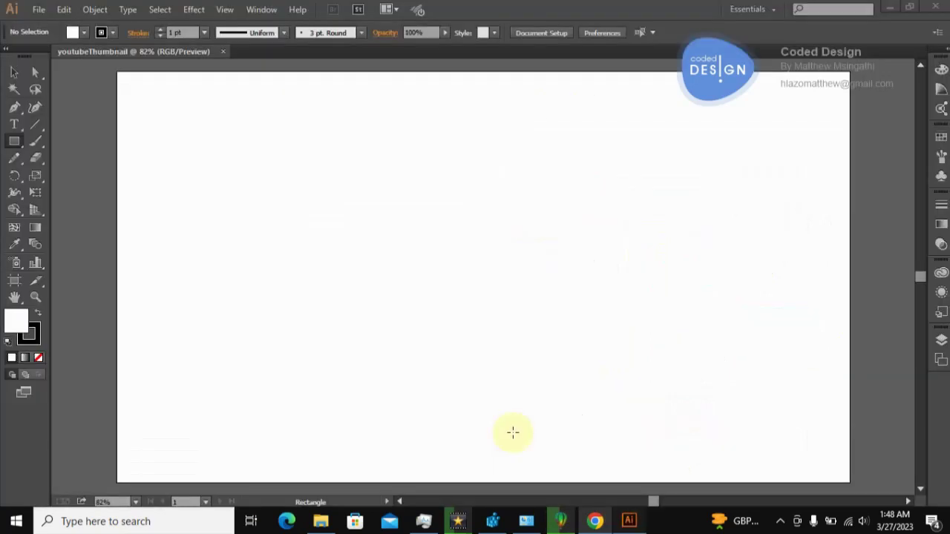
pyautogui.click(420, 324)
pyautogui.click(505, 282)
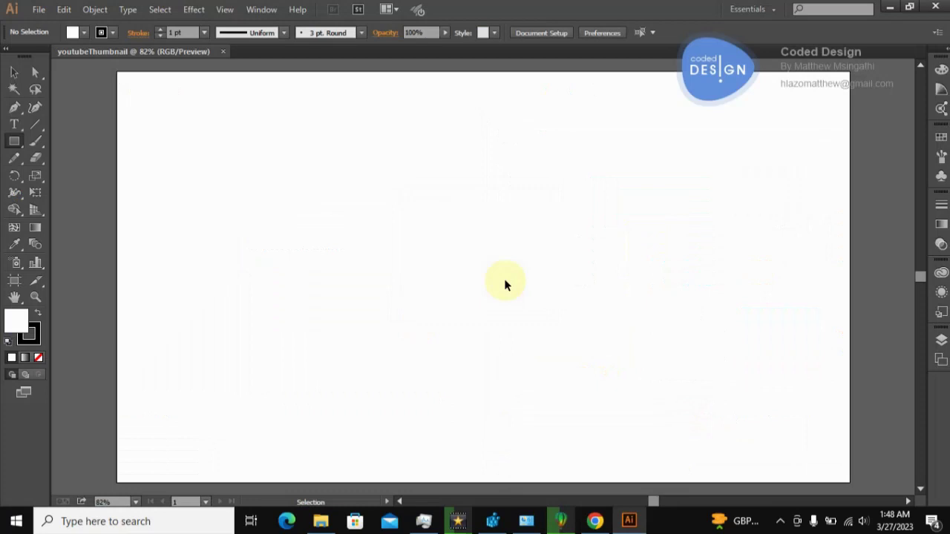
pyautogui.hotkey('ctrl', 'v')
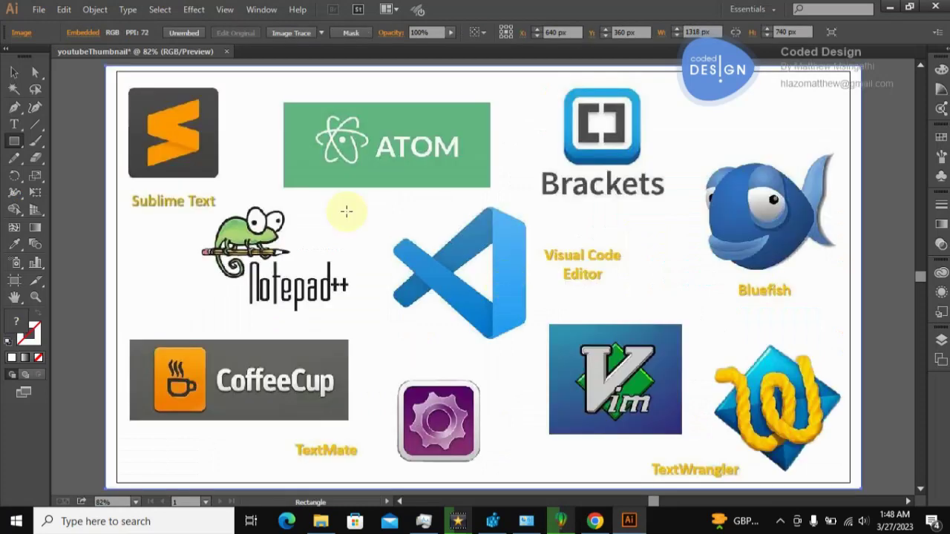
# - Keep the pasted collage centred on the artboard and deselect it
pyautogui.click(14, 72)
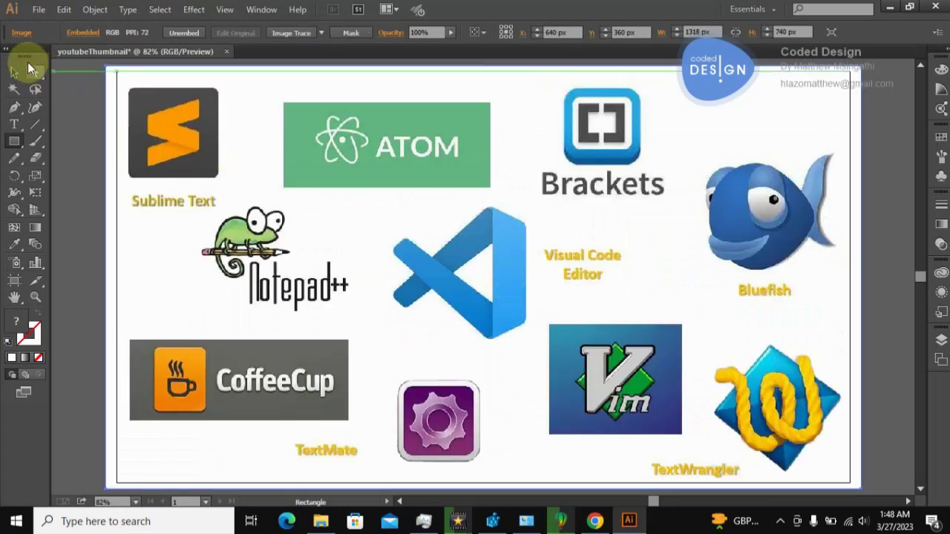
pyautogui.click(67, 96)
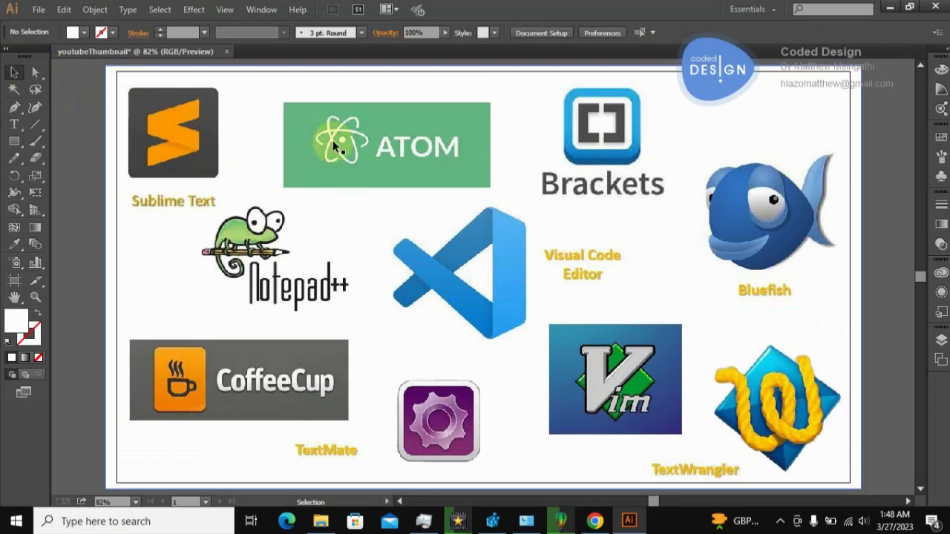
pyautogui.click(333, 140)
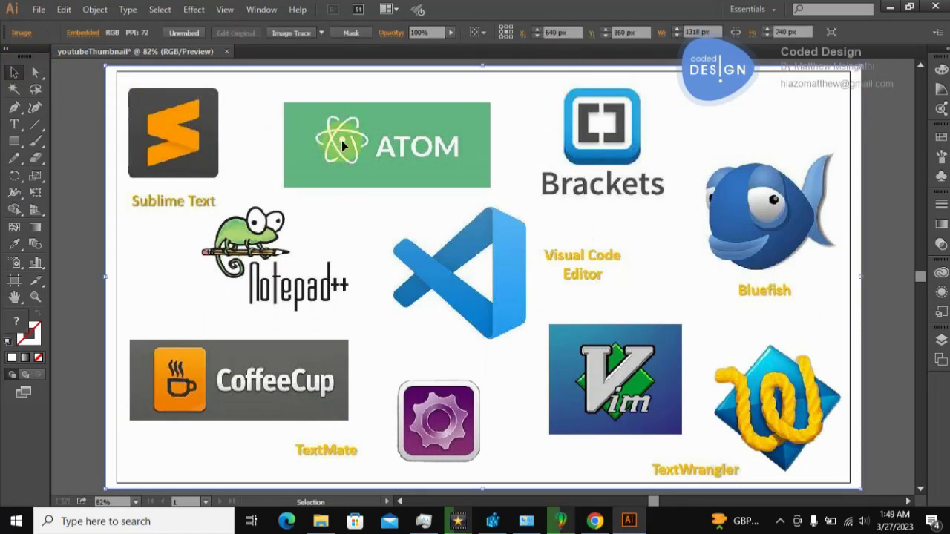
pyautogui.moveTo(333, 138); pyautogui.dragTo(330, 138)
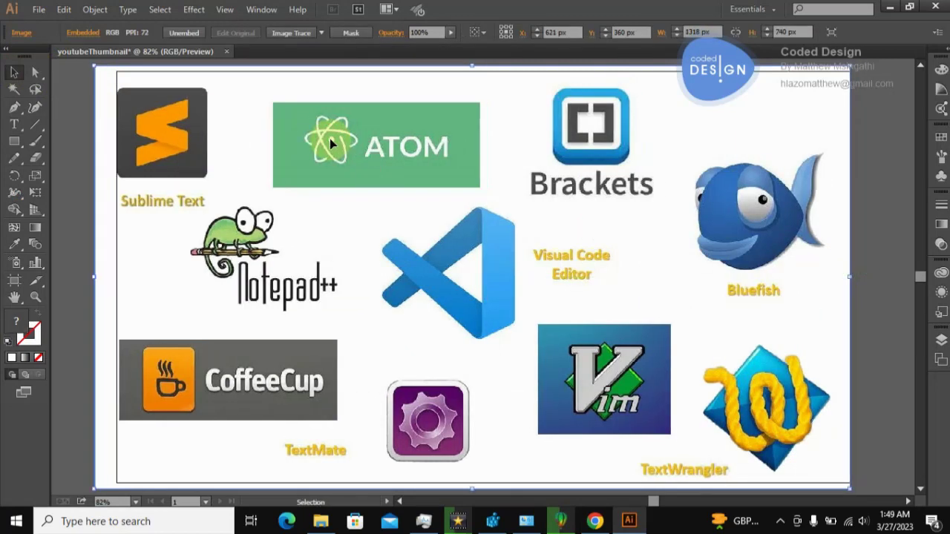
pyautogui.hotkey('ctrl', 'z')
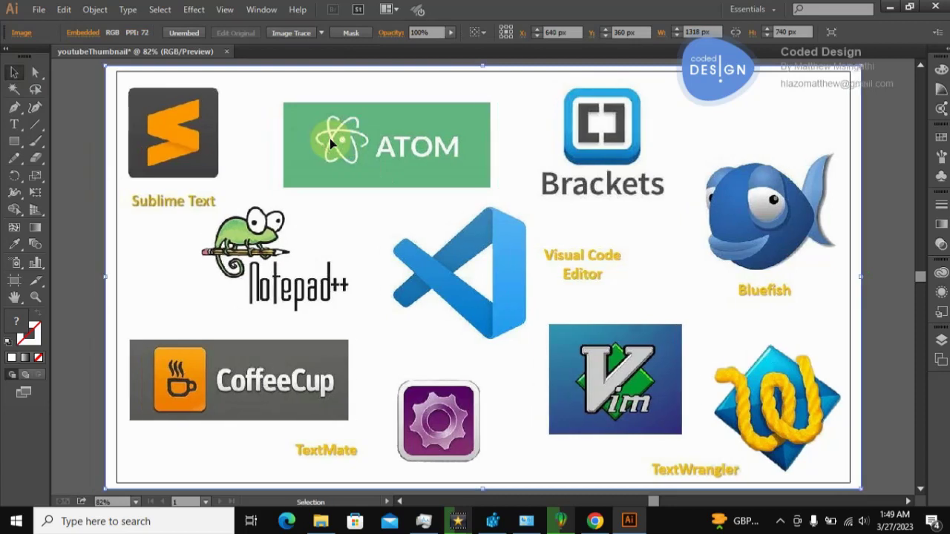
pyautogui.click(84, 112)
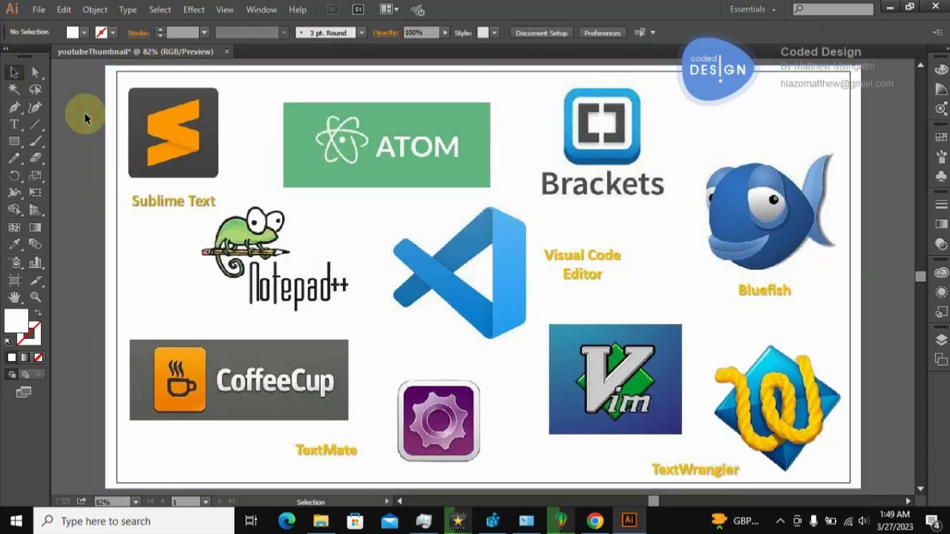
# - Draw a wide rectangle band across the middle, then delete the white result
pyautogui.click(23, 152)
pyautogui.click(48, 142)
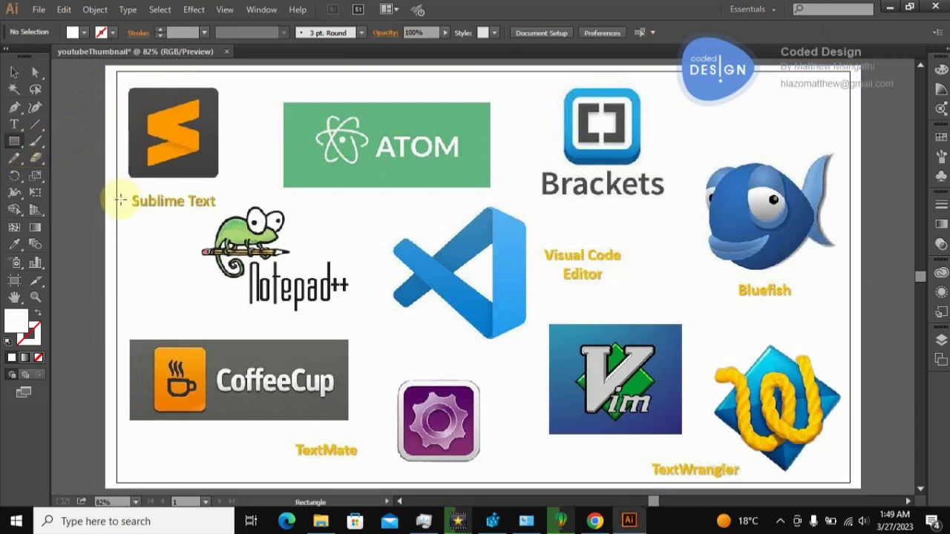
pyautogui.moveTo(117, 284)
pyautogui.mouseDown()
pyautogui.moveTo(746, 403)
pyautogui.moveTo(851, 413)
pyautogui.mouseUp()
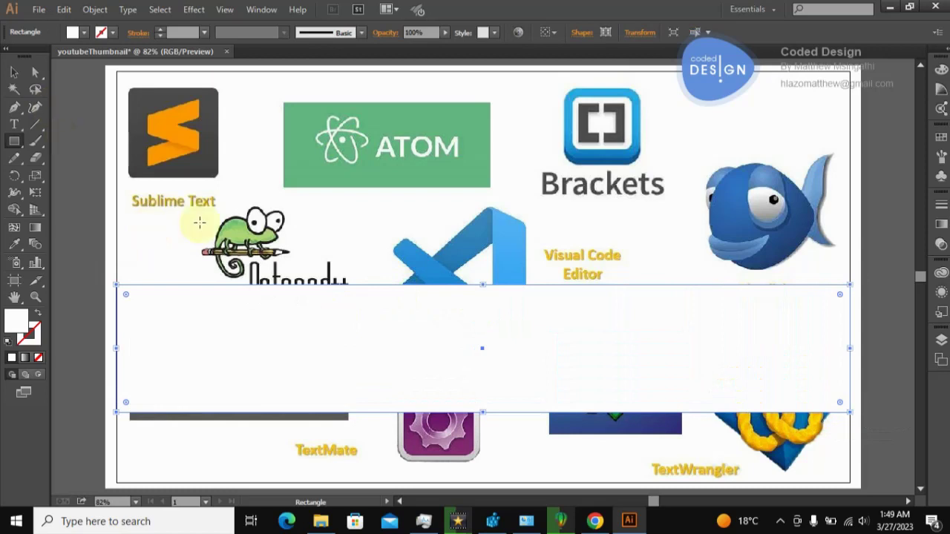
pyautogui.press('Delete')
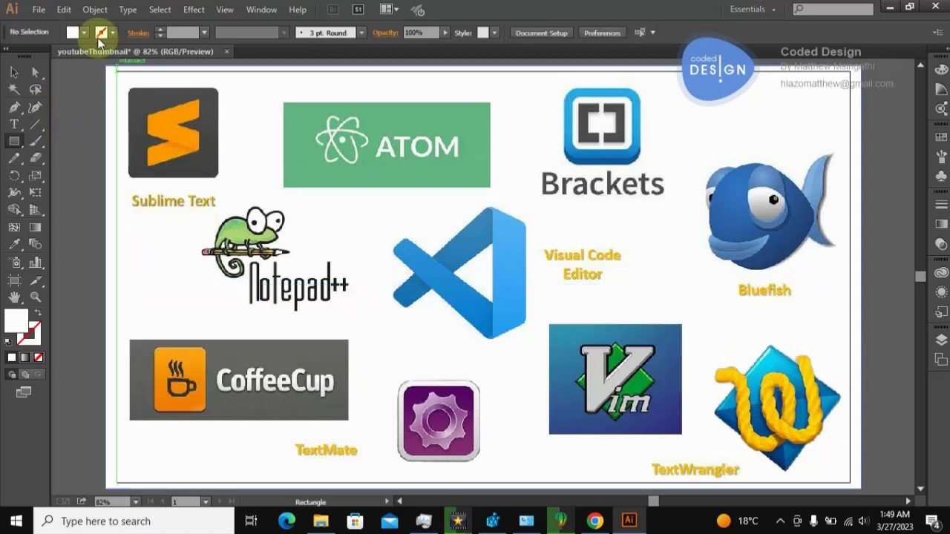
# - Set the fill colour to the Black swatch
pyautogui.click(84, 32)
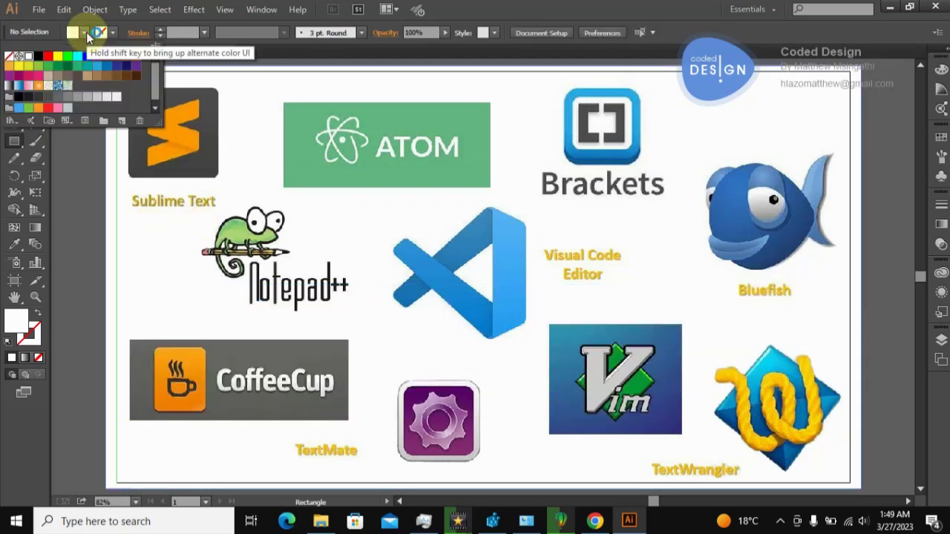
pyautogui.click(39, 57)
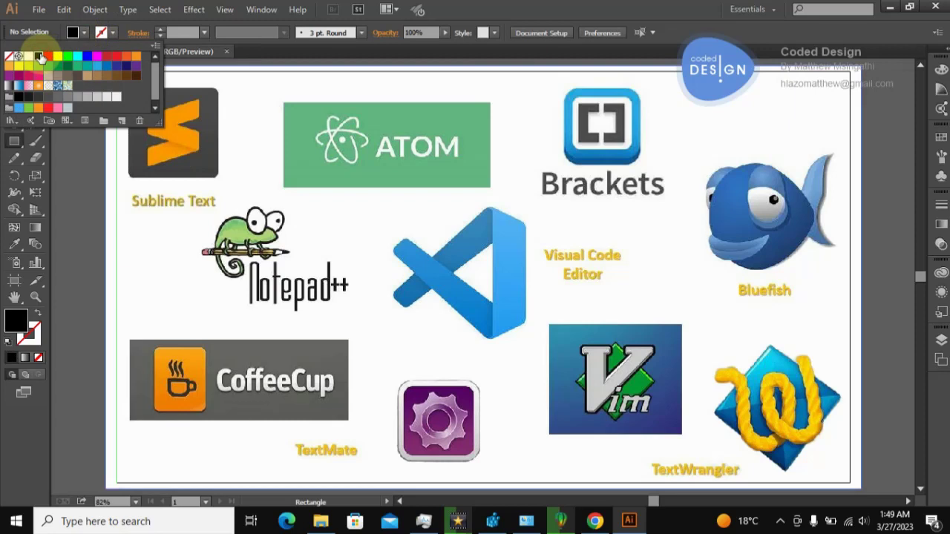
pyautogui.click(106, 265)
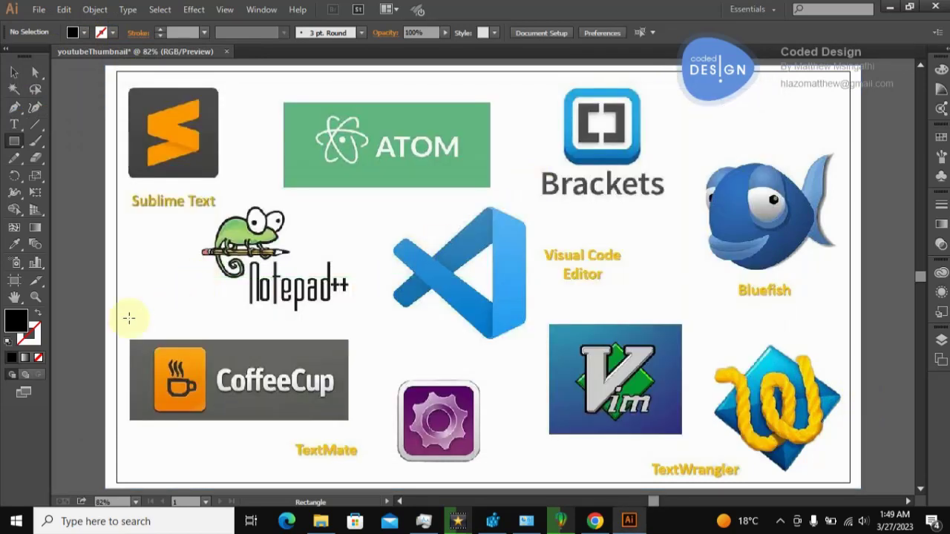
# - Draw a black band across the artboard's middle, about 1337 px wide and 215 px tall
pyautogui.moveTo(106, 303)
pyautogui.mouseDown()
pyautogui.moveTo(297, 350)
pyautogui.moveTo(851, 426)
pyautogui.mouseUp()
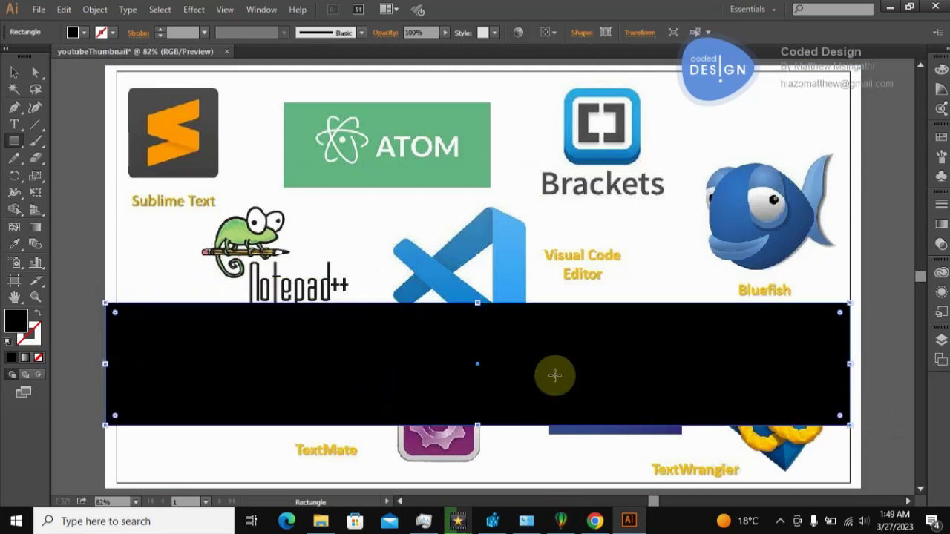
pyautogui.moveTo(850, 364); pyautogui.dragTo(860, 364)
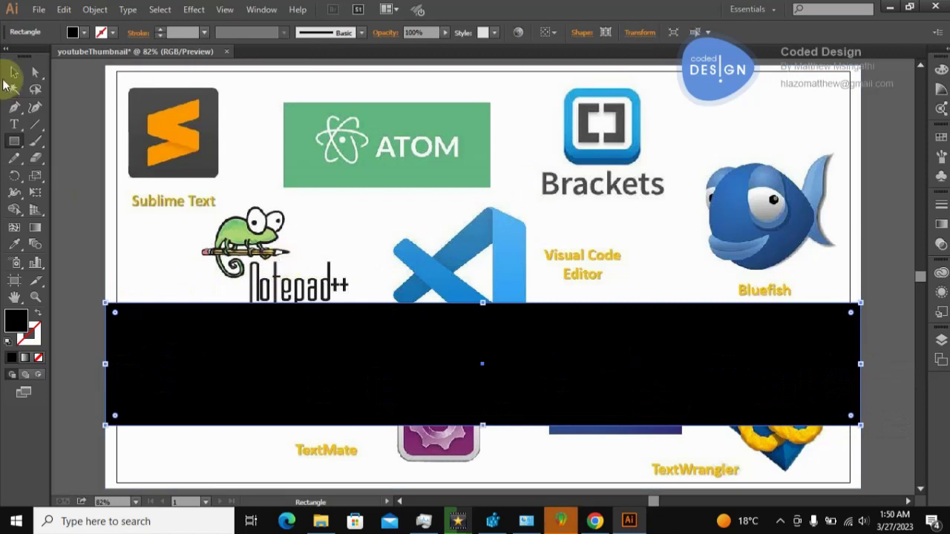
pyautogui.click(14, 72)
pyautogui.click(68, 195)
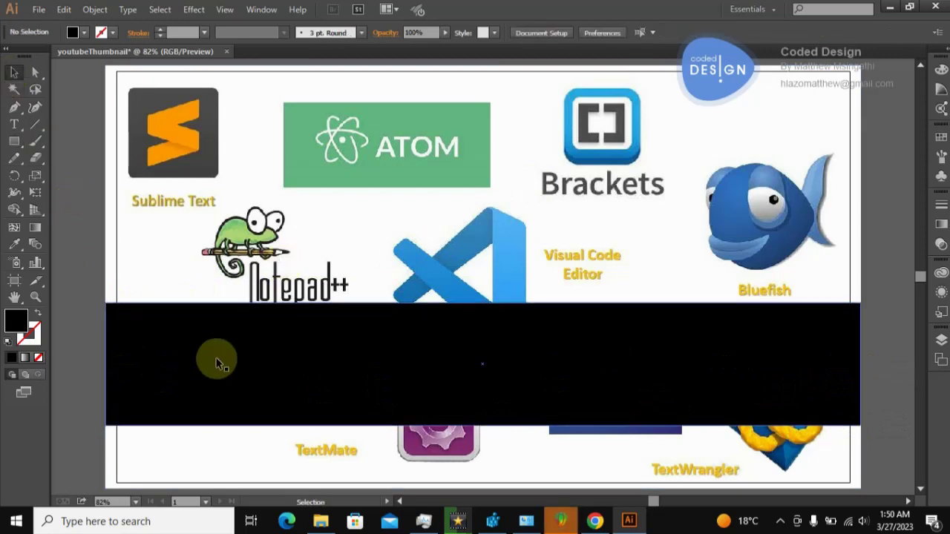
pyautogui.click(269, 361)
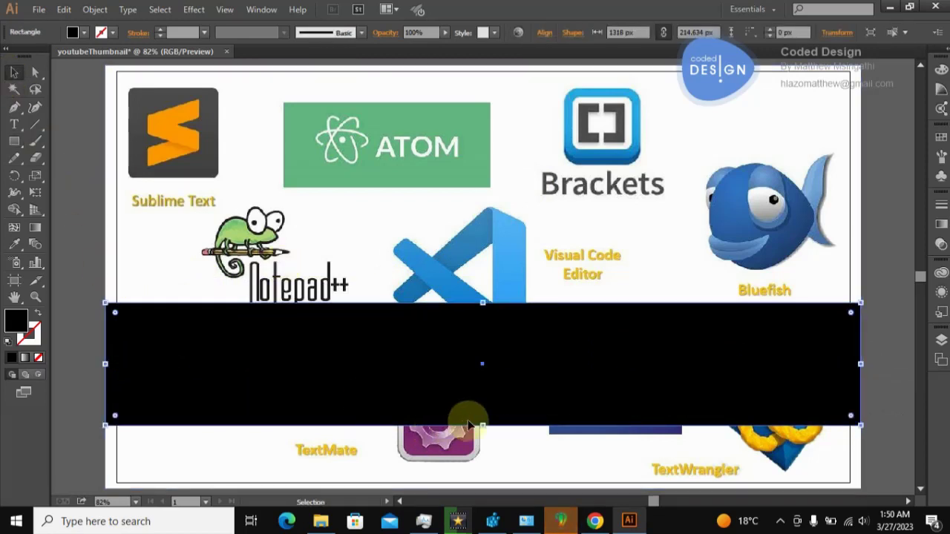
pyautogui.moveTo(469, 423)
pyautogui.mouseDown()
pyautogui.moveTo(481, 426)
pyautogui.moveTo(498, 309)
pyautogui.mouseUp()
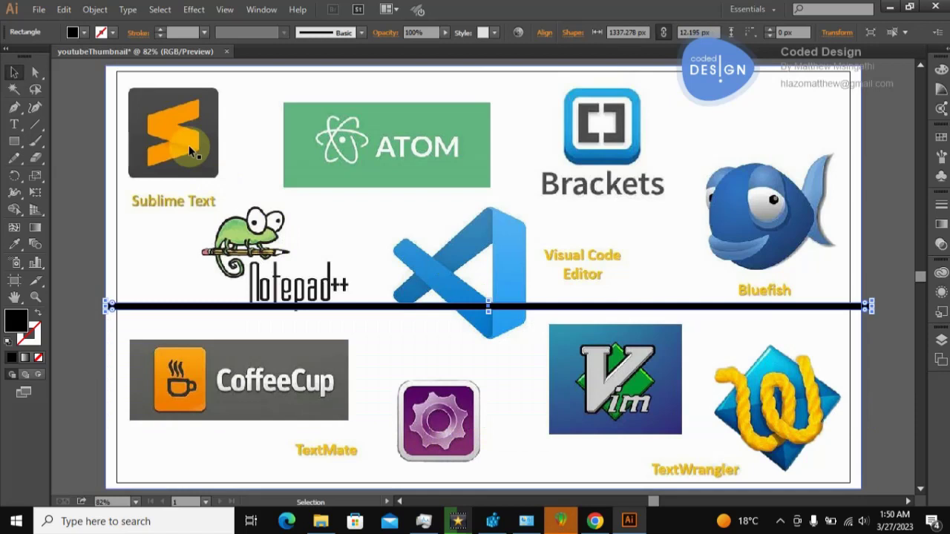
pyautogui.hotkey('ctrl', 'z')
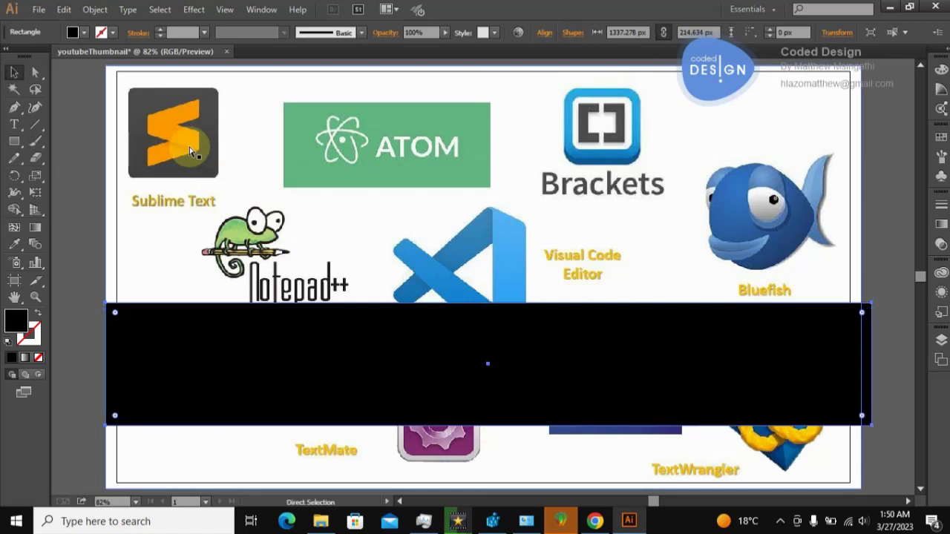
# - Copy the black band, squash it into a 10.5 px strip, and fill it orange
pyautogui.hotkey('ctrl', 'z')
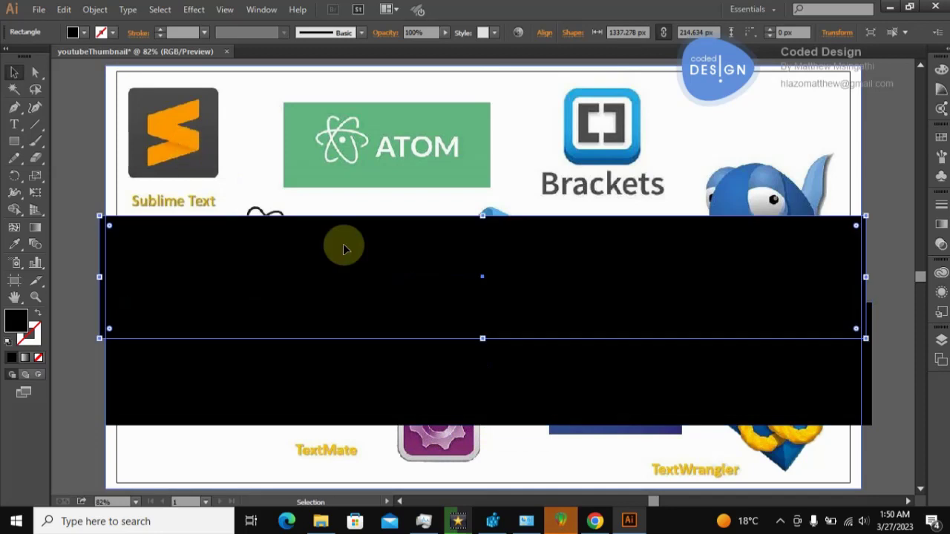
pyautogui.moveTo(482, 339)
pyautogui.mouseDown()
pyautogui.moveTo(496, 220)
pyautogui.moveTo(497, 305)
pyautogui.mouseUp()
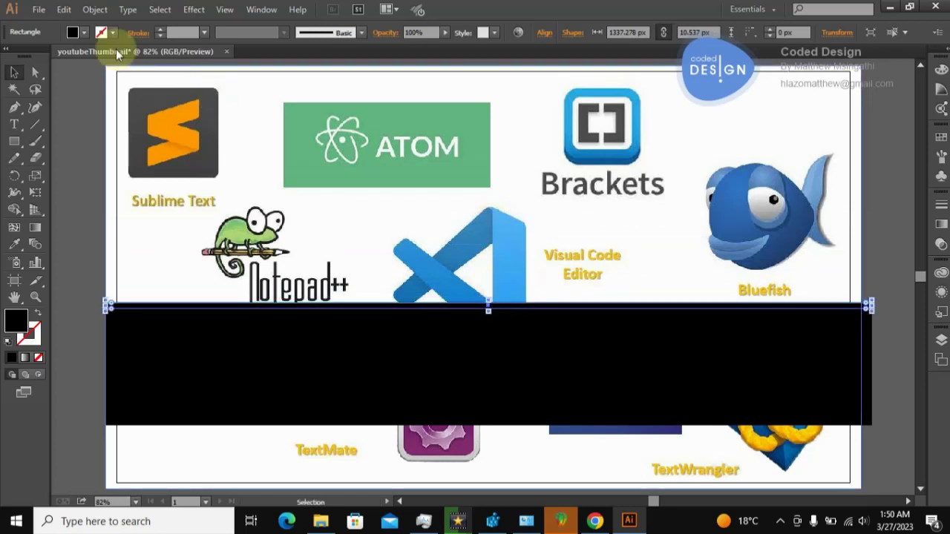
pyautogui.click(85, 33)
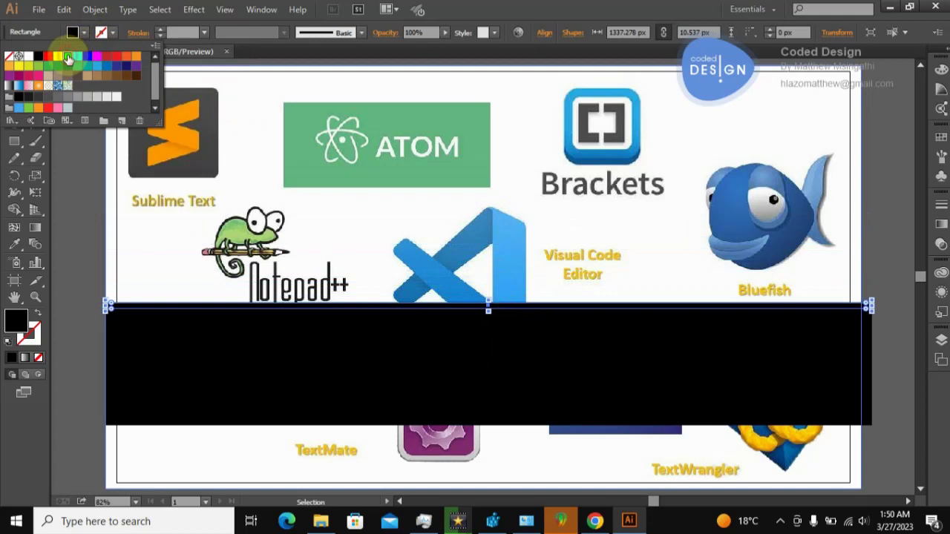
pyautogui.click(68, 57)
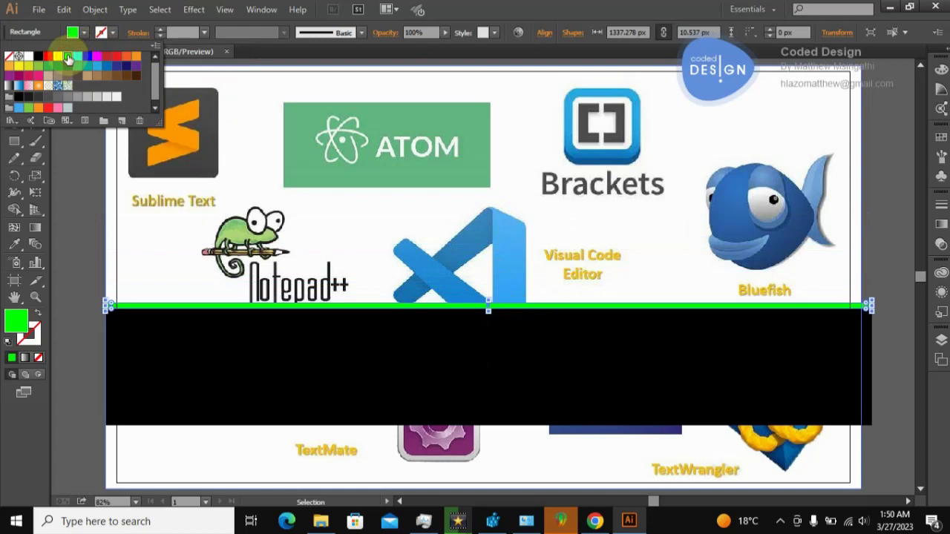
pyautogui.click(10, 65)
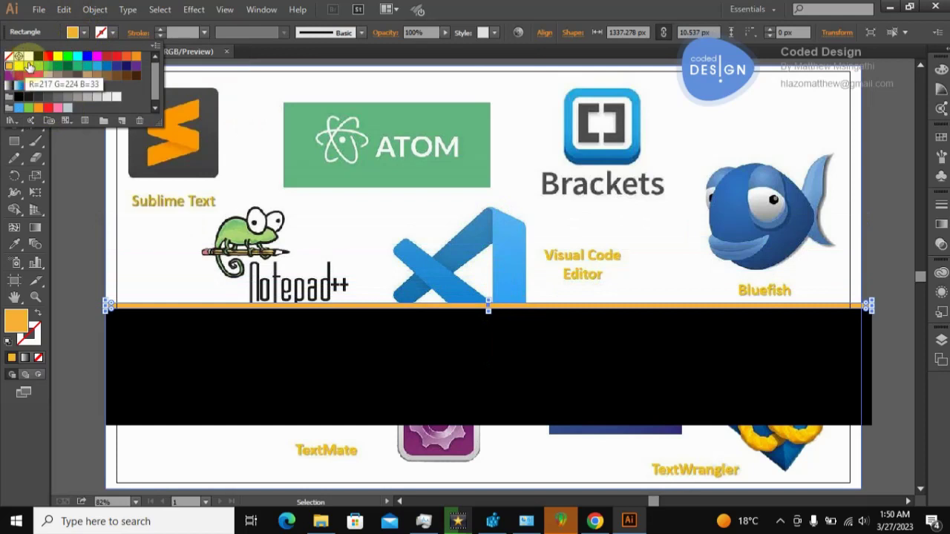
pyautogui.click(29, 66)
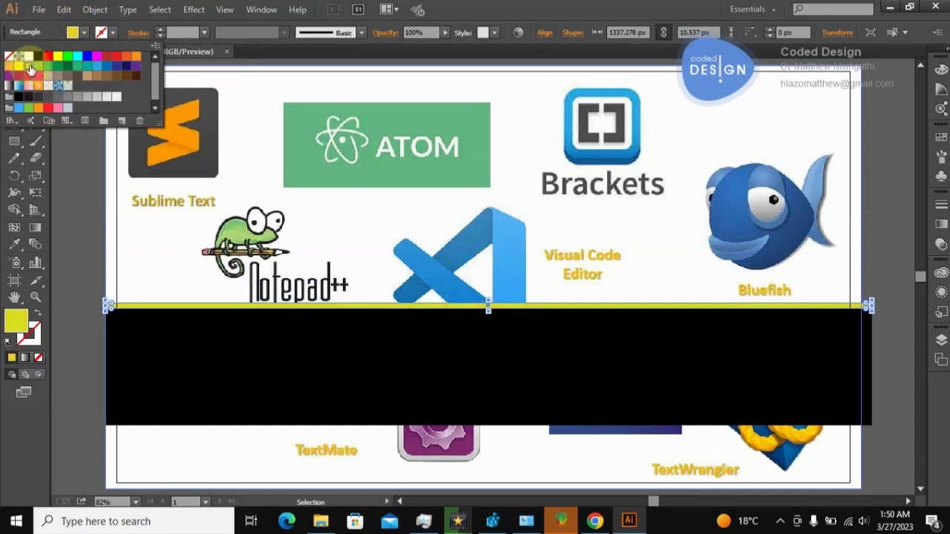
pyautogui.click(40, 66)
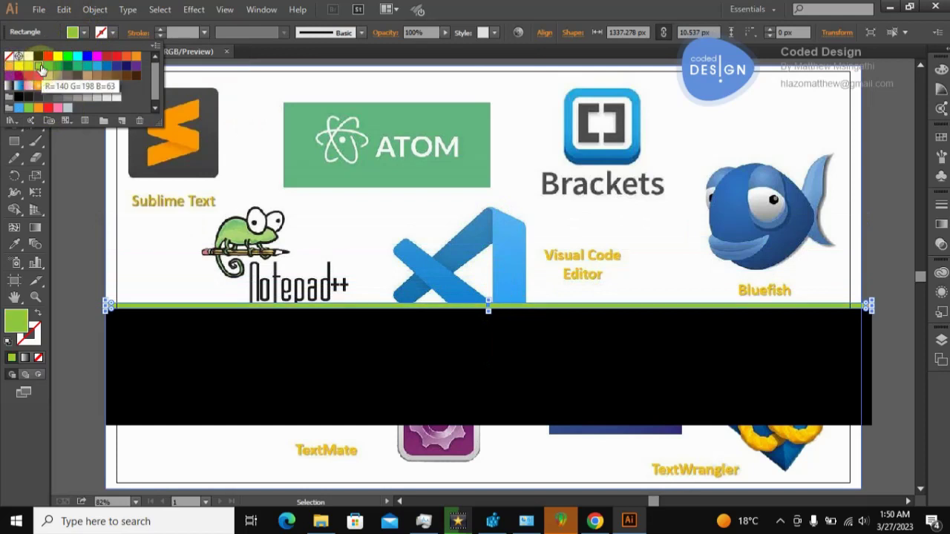
pyautogui.click(77, 56)
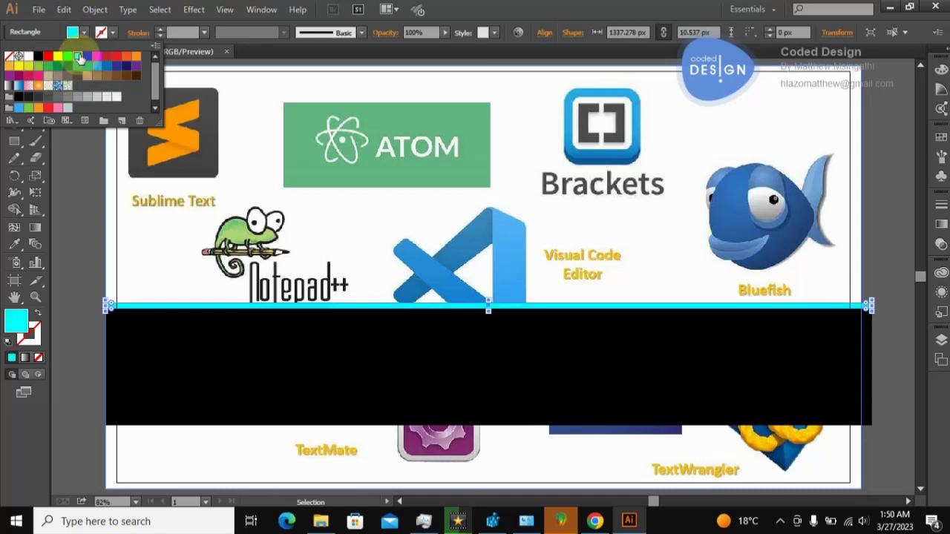
pyautogui.click(108, 56)
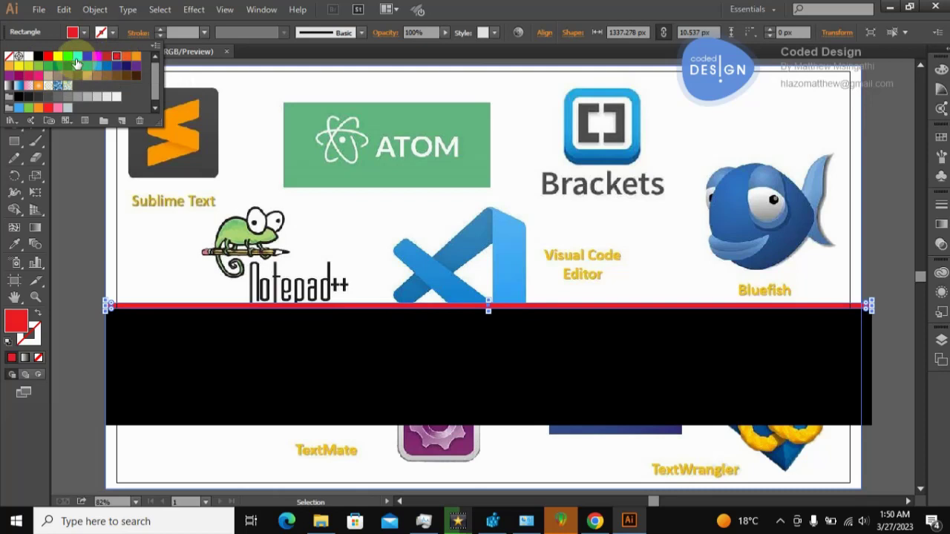
pyautogui.click(138, 58)
pyautogui.click(95, 211)
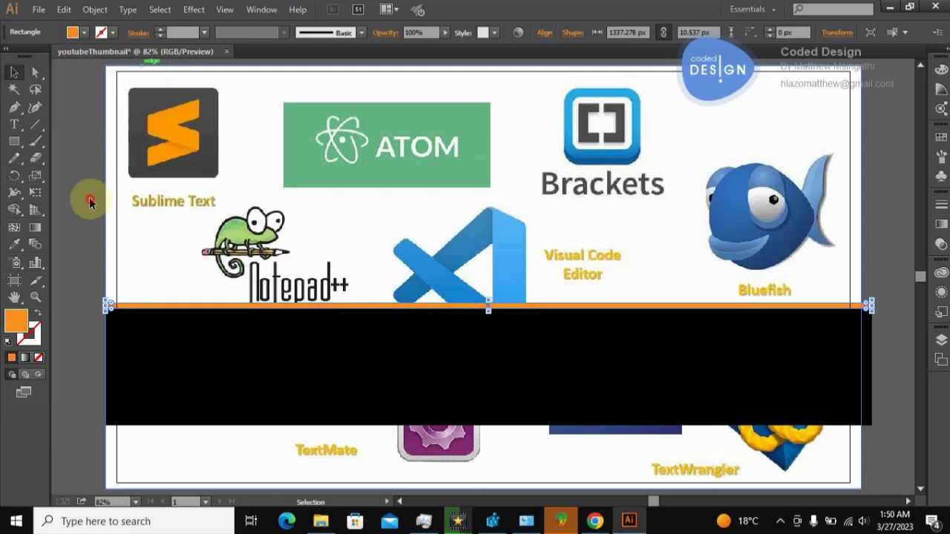
# - Duplicate the orange strip and move the copy to the black band's bottom edge
pyautogui.click(135, 267)
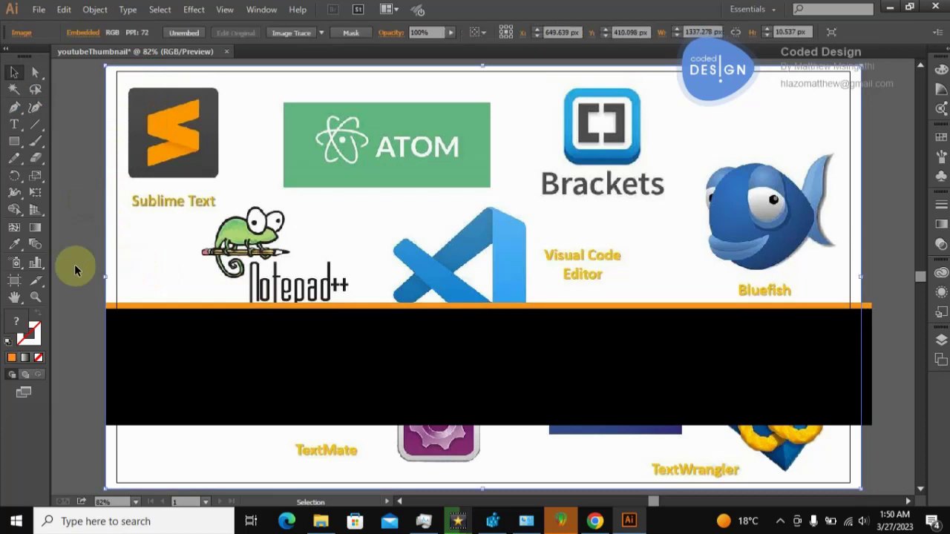
pyautogui.click(176, 307)
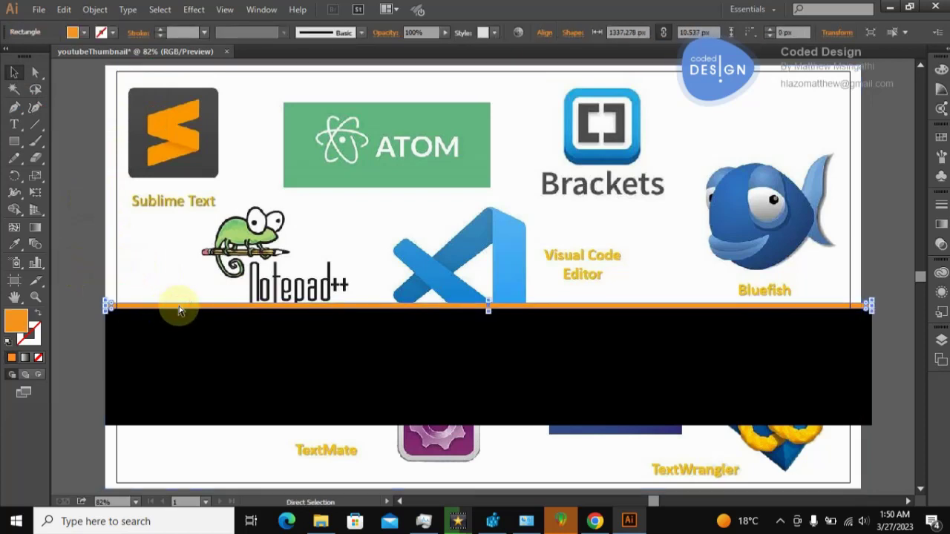
pyautogui.moveTo(178, 311); pyautogui.dragTo(179, 282)
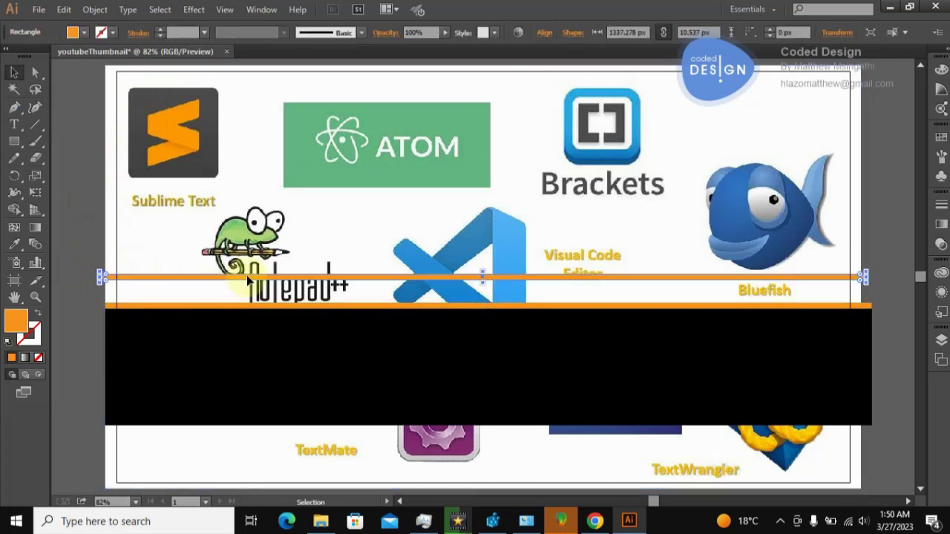
pyautogui.moveTo(247, 276)
pyautogui.mouseDown()
pyautogui.moveTo(241, 422)
pyautogui.moveTo(251, 423)
pyautogui.mouseUp()
# - Add the headline text beside Notepad++, colour it red, and move it onto the black band
pyautogui.click(78, 198)
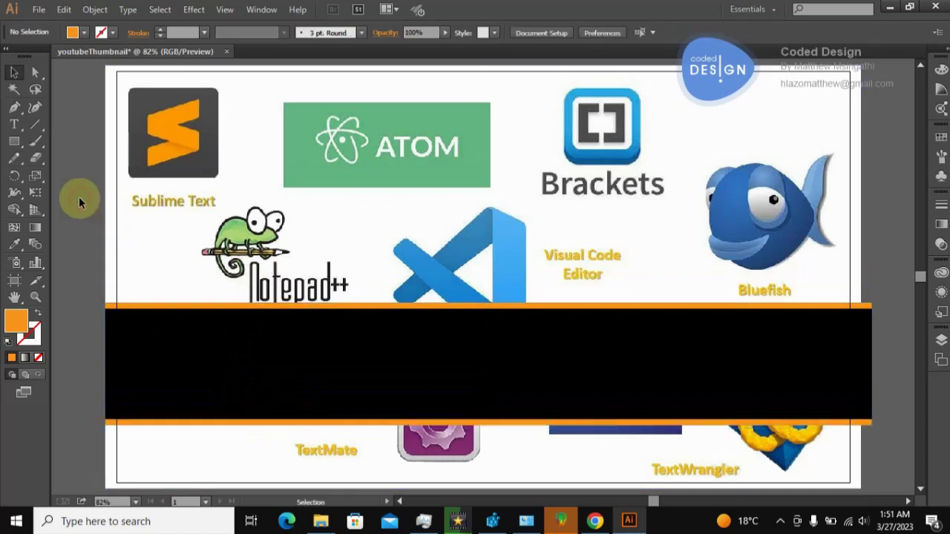
pyautogui.click(14, 125)
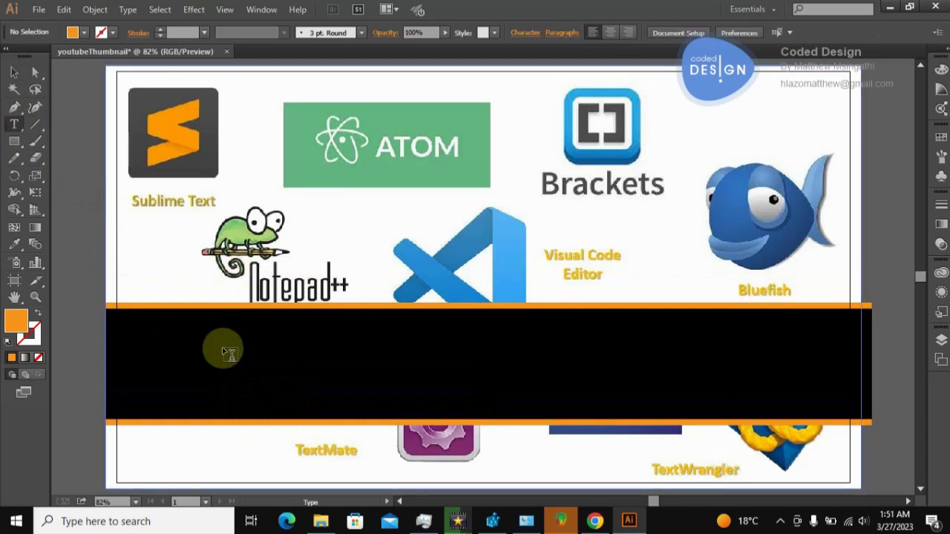
pyautogui.click(176, 264)
pyautogui.write('NEVER USE CODE EDITORS')
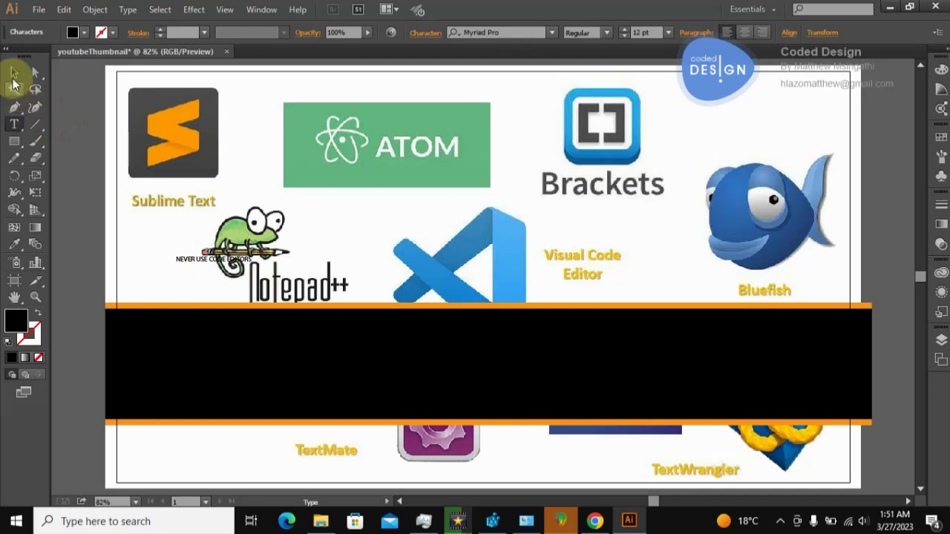
pyautogui.click(14, 72)
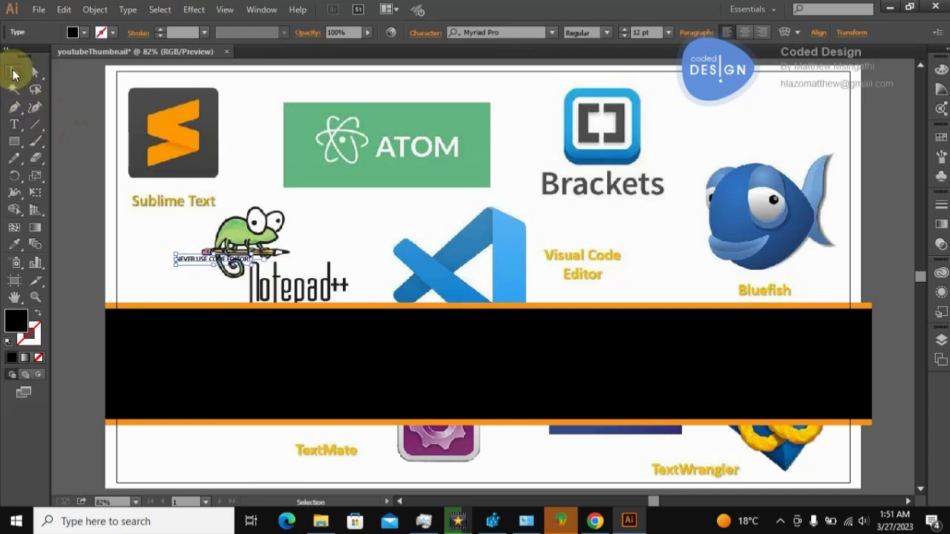
pyautogui.click(85, 34)
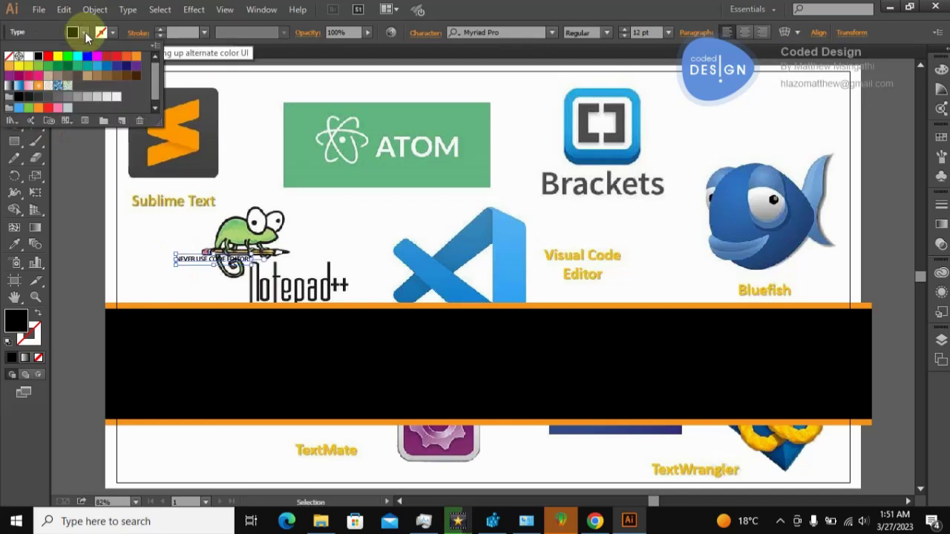
pyautogui.click(116, 55)
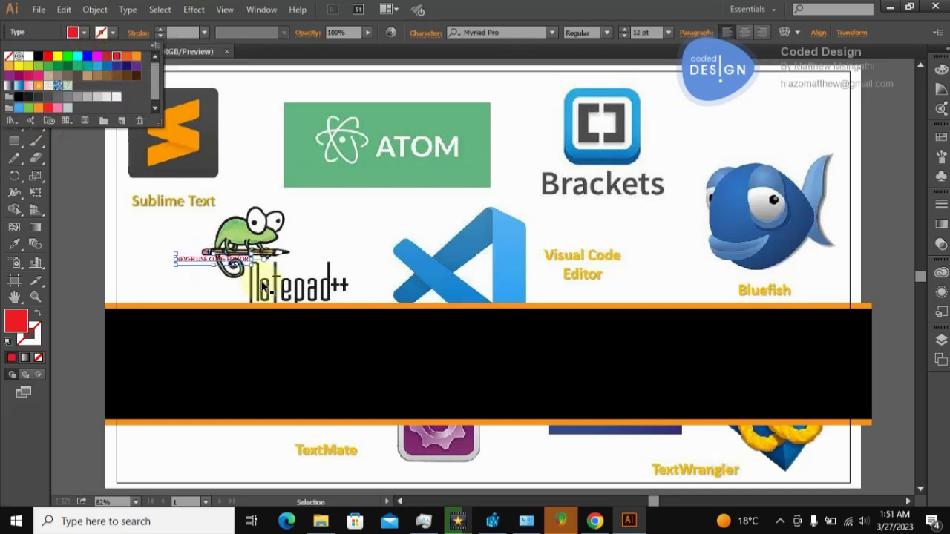
pyautogui.click(245, 262)
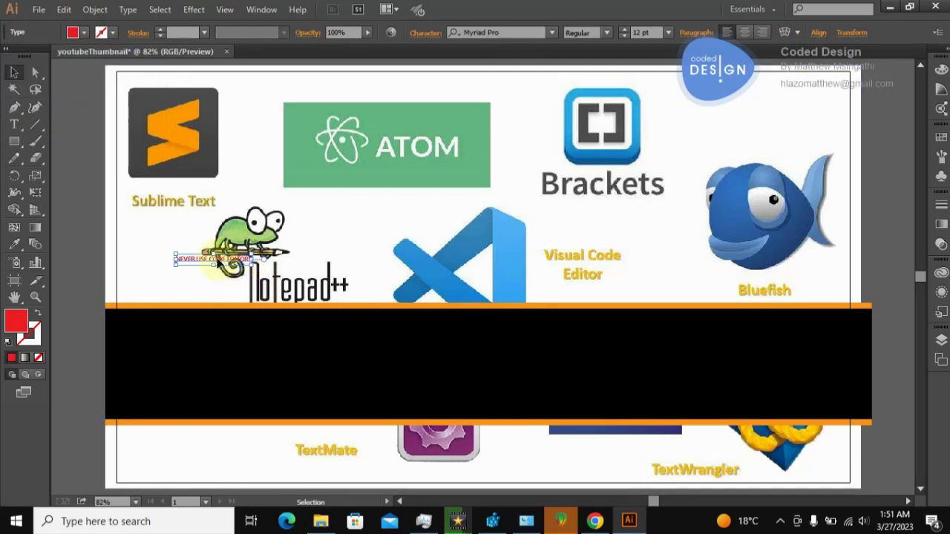
pyautogui.moveTo(221, 300); pyautogui.dragTo(252, 354)
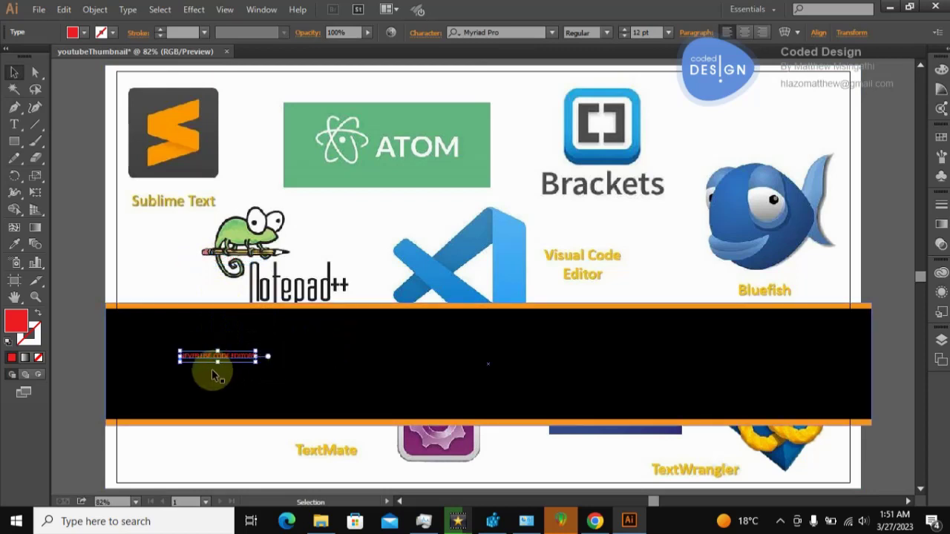
# - Set the whole headline 'NEVER USE COADE EDITORS' to 60 pt
pyautogui.doubleClick(220, 356)
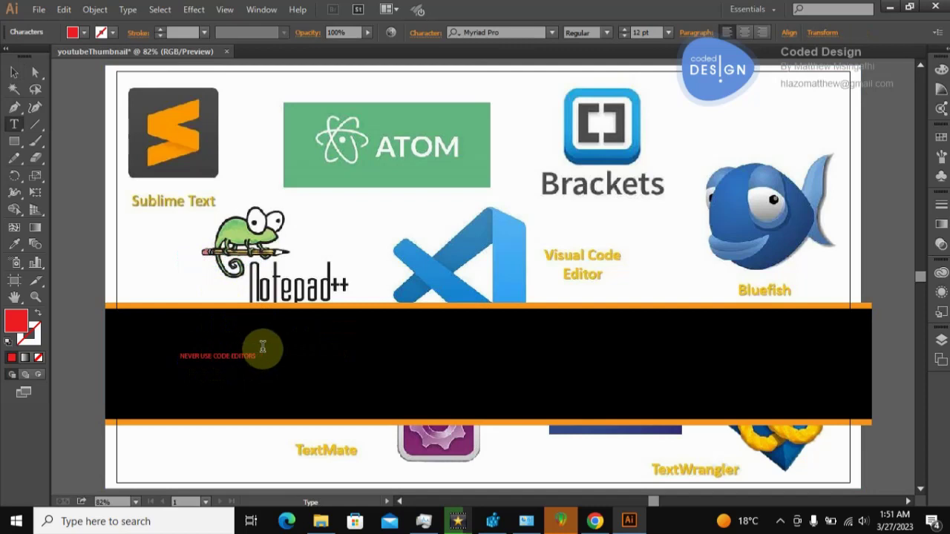
pyautogui.click(240, 357)
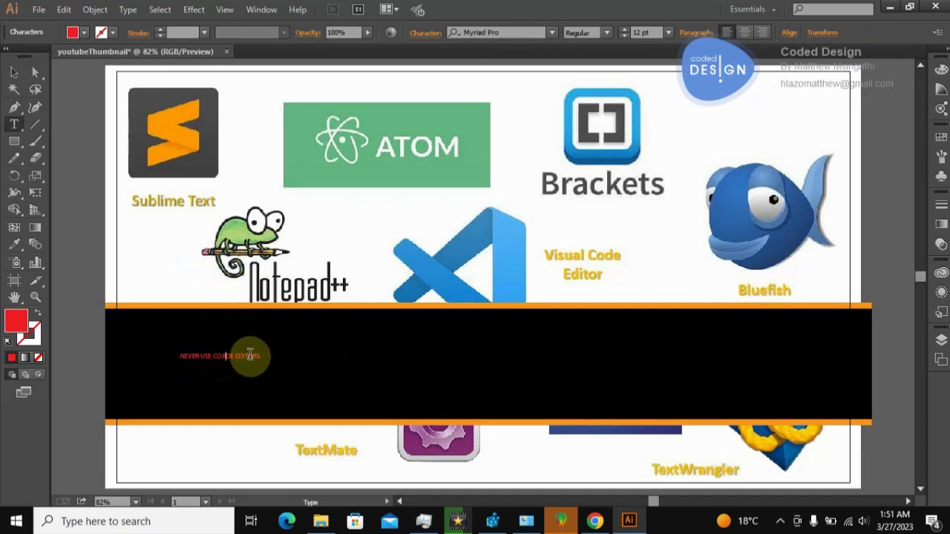
pyautogui.tripleClick(250, 356)
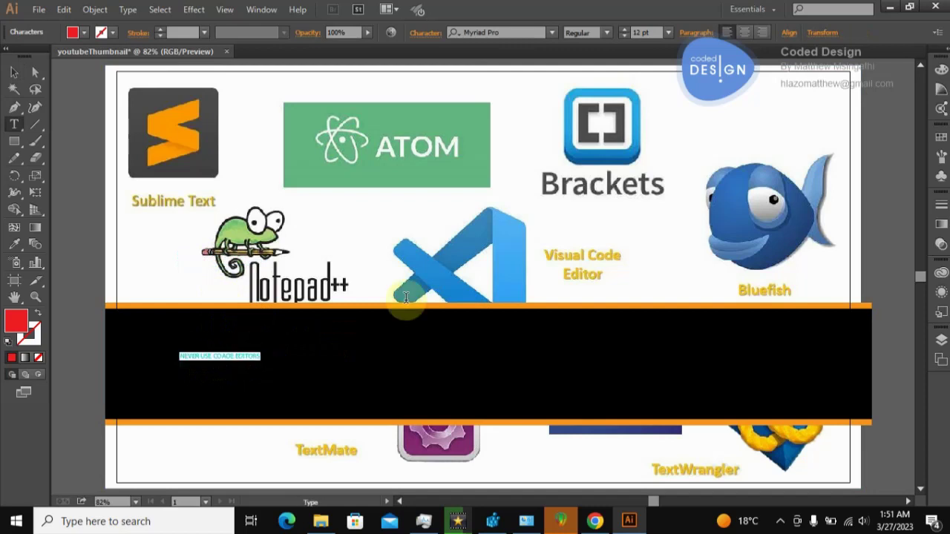
pyautogui.click(669, 33)
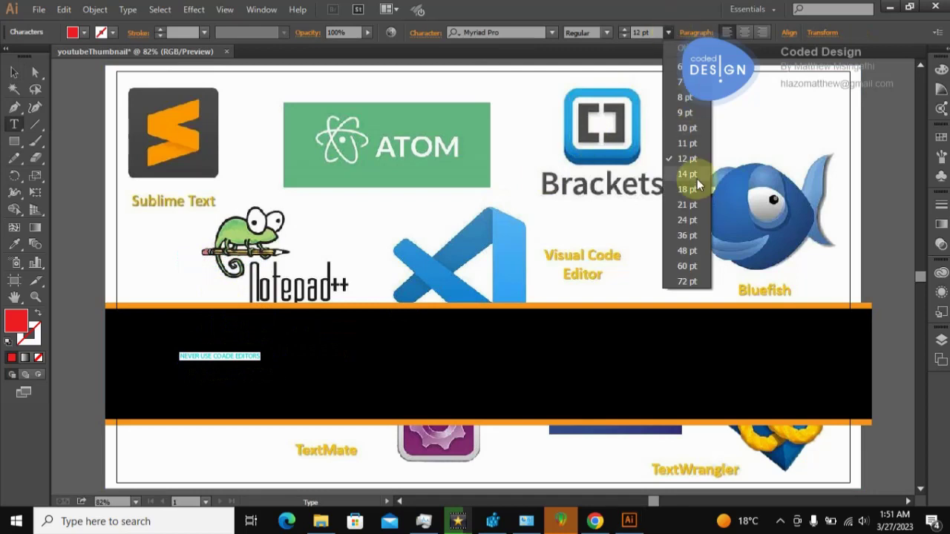
pyautogui.click(687, 266)
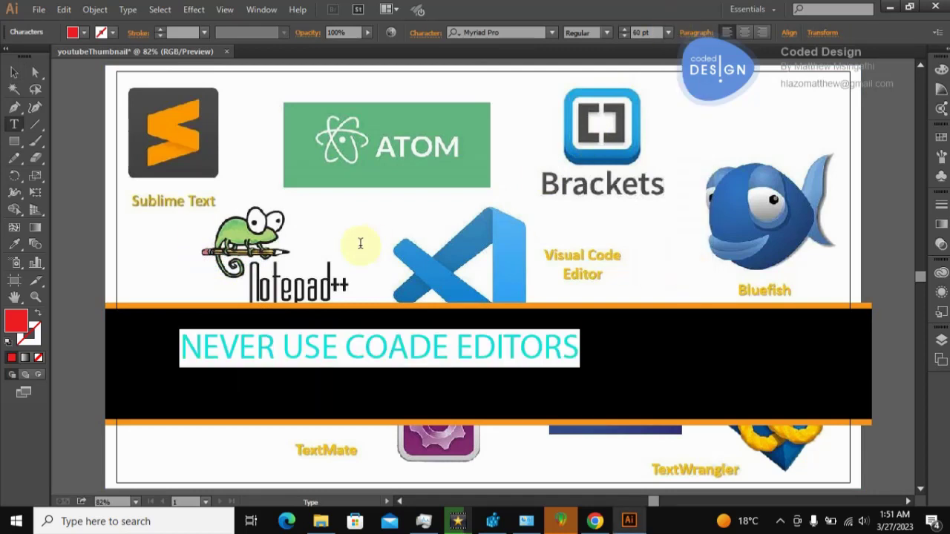
pyautogui.click(13, 72)
# - Lower the headline slightly and delete 'USE COADE EDITORS', leaving only red NEVER
pyautogui.click(73, 107)
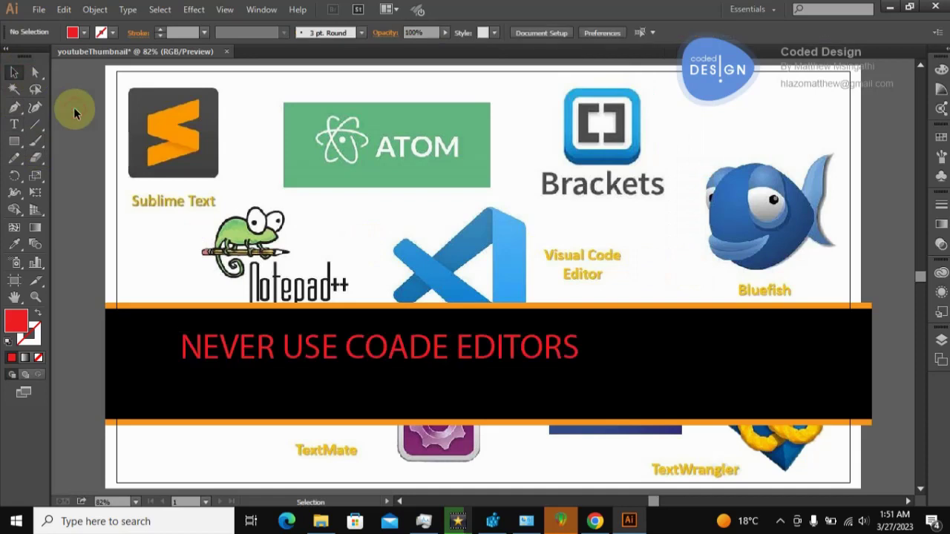
pyautogui.moveTo(354, 353); pyautogui.dragTo(356, 373)
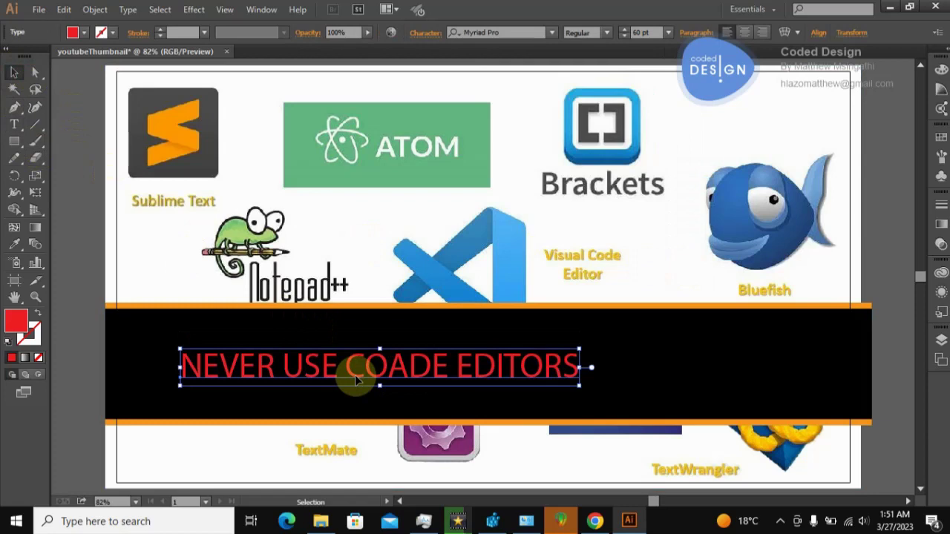
pyautogui.doubleClick(274, 369)
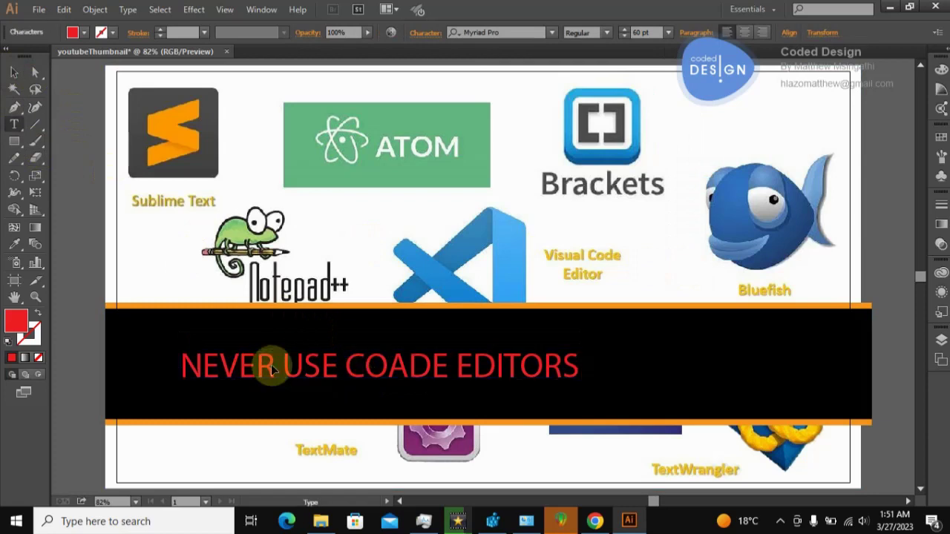
pyautogui.moveTo(279, 367); pyautogui.dragTo(598, 353)
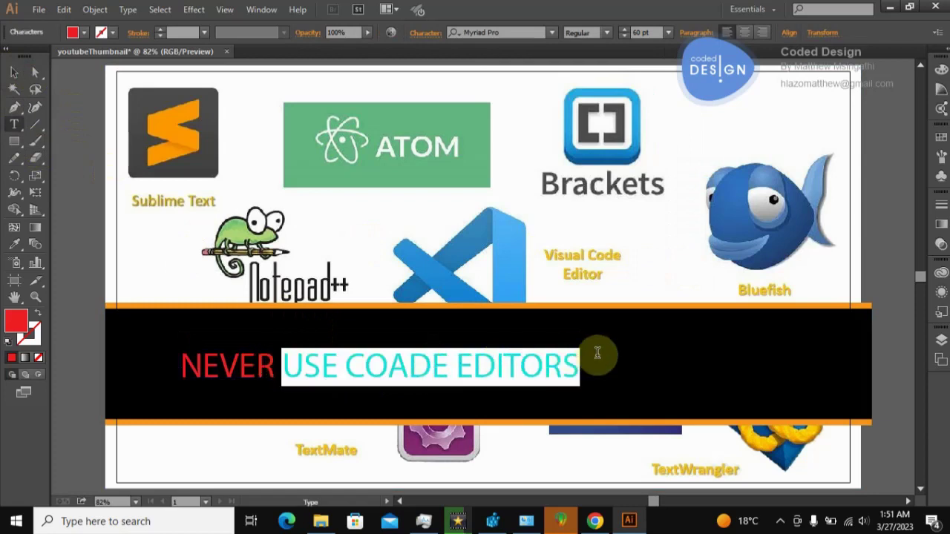
pyautogui.press('Escape')
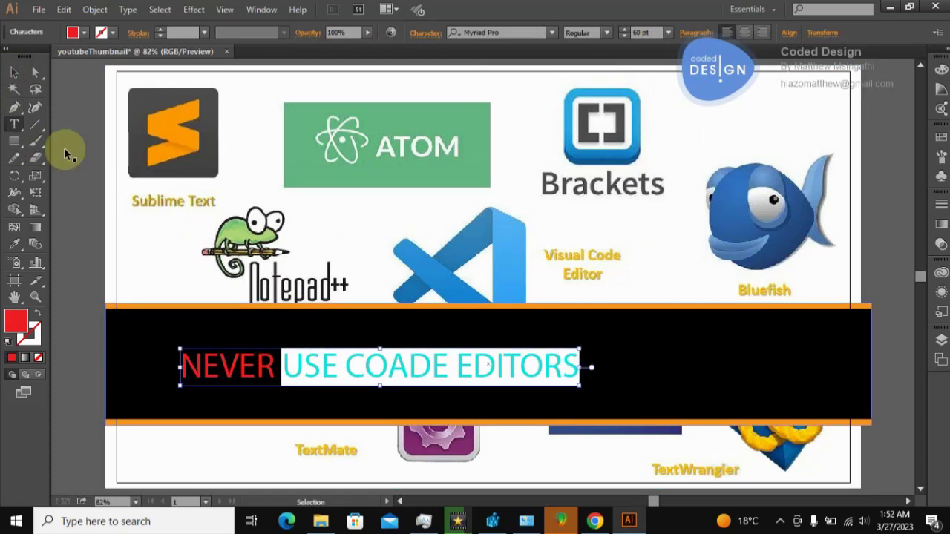
pyautogui.press('BackSpace')
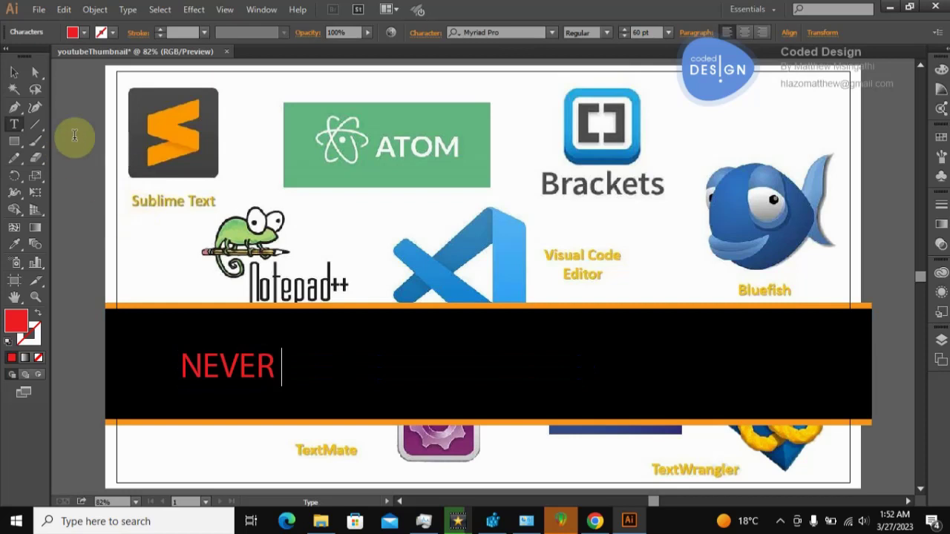
pyautogui.click(13, 72)
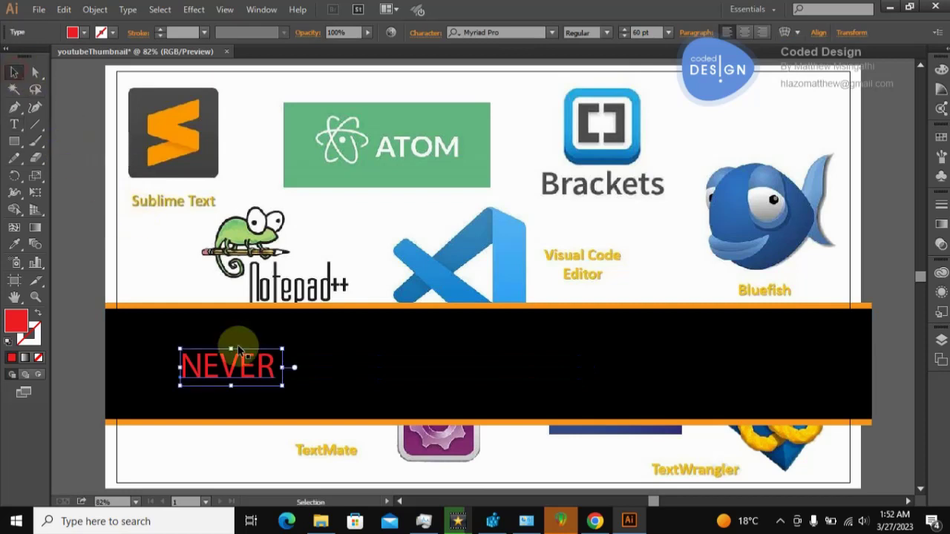
# - Set NEVER's font to Arial in the Black style
pyautogui.click(608, 34)
pyautogui.click(550, 34)
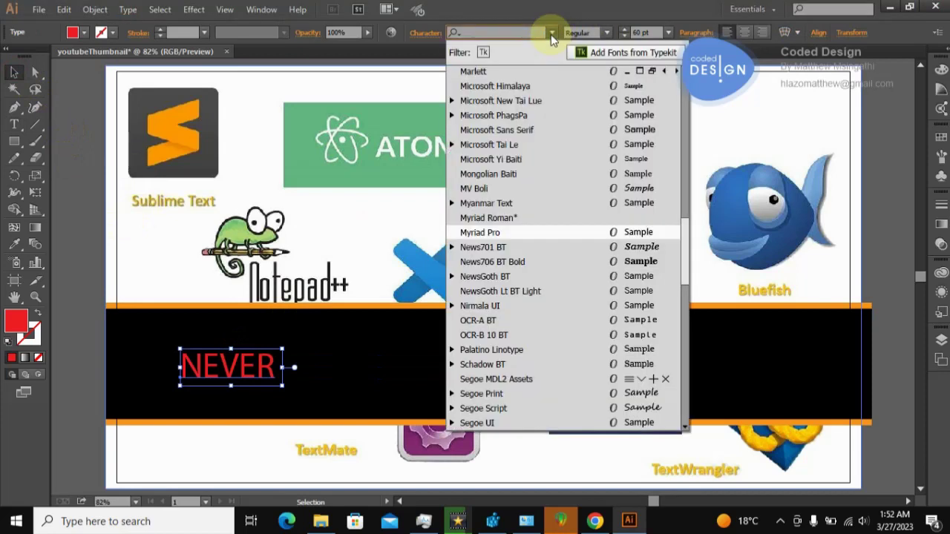
pyautogui.write('ARIAL')
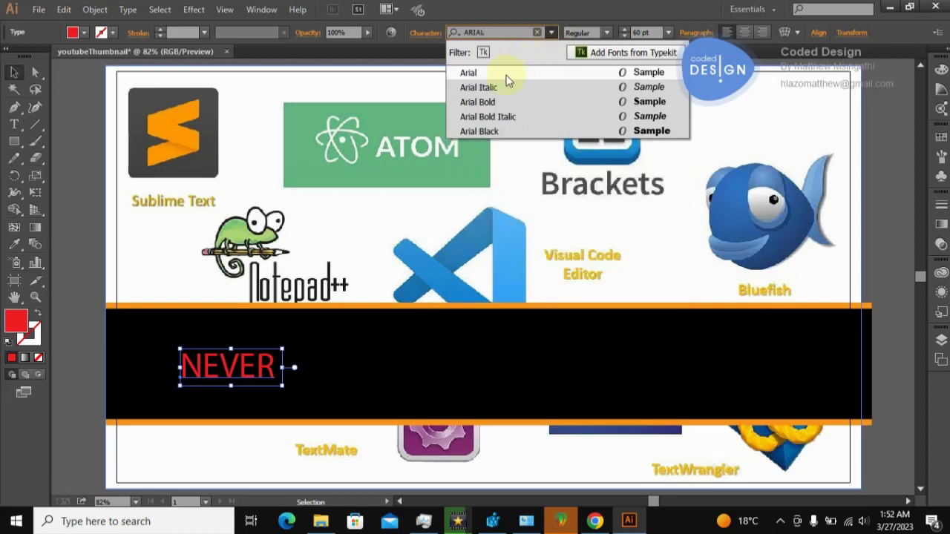
pyautogui.press('Return')
pyautogui.press('Down')
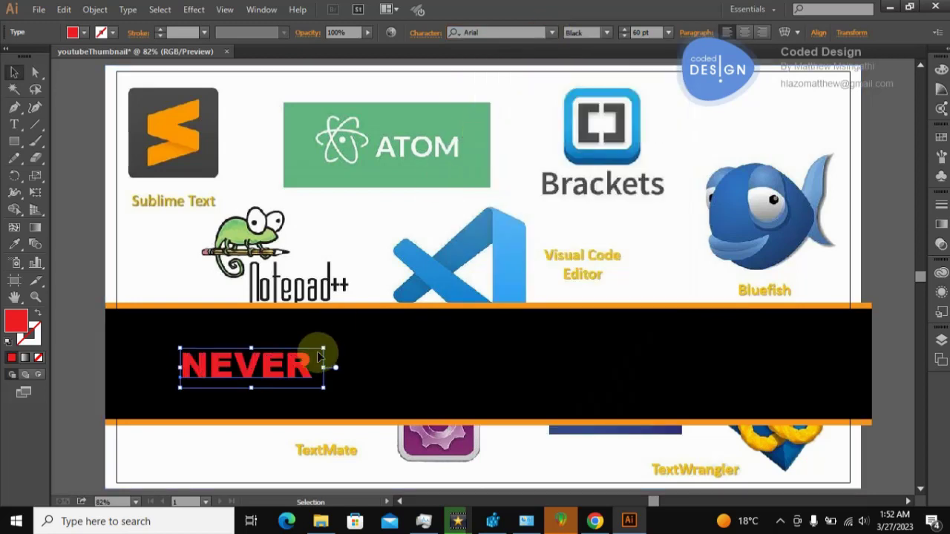
# - Enlarge NEVER to about 94.54 pt, shift it right in the band, and paste a duplicate
pyautogui.moveTo(325, 349); pyautogui.dragTo(401, 274)
pyautogui.moveTo(300, 365); pyautogui.dragTo(336, 368)
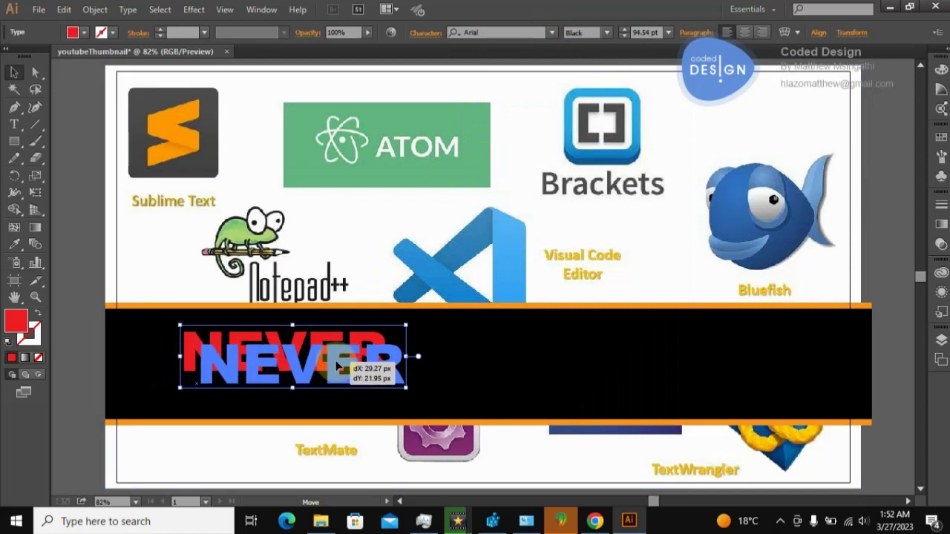
pyautogui.moveTo(337, 369); pyautogui.dragTo(337, 364)
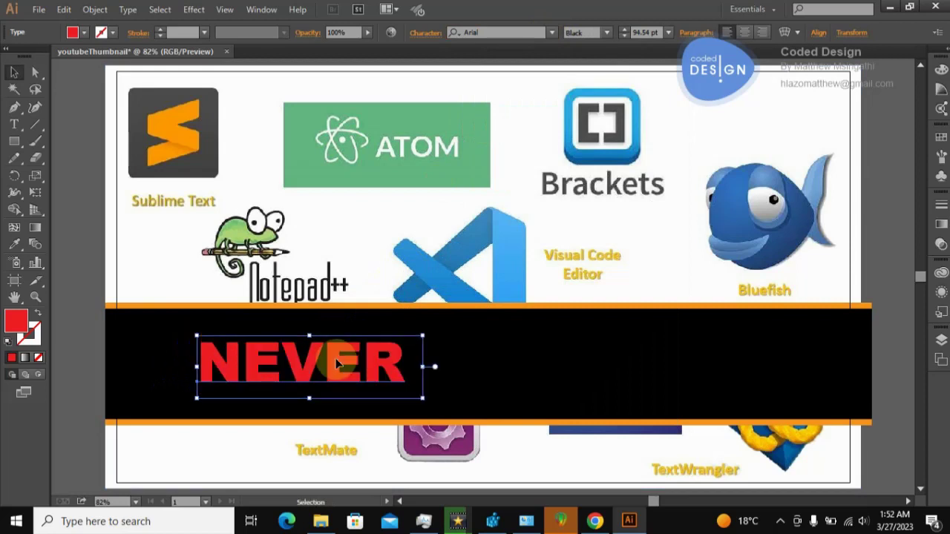
pyautogui.moveTo(336, 360); pyautogui.dragTo(358, 357)
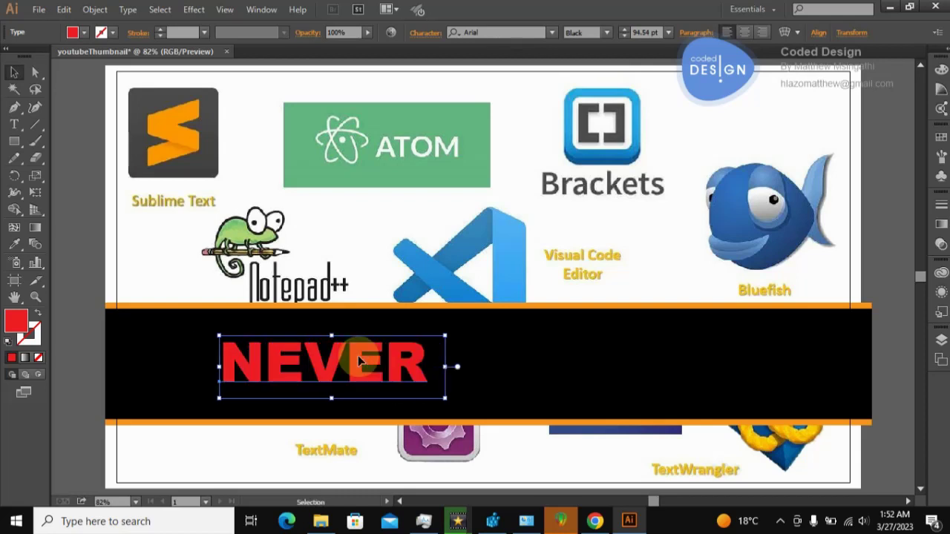
pyautogui.press('a')
pyautogui.hotkey('ctrl', 'v')
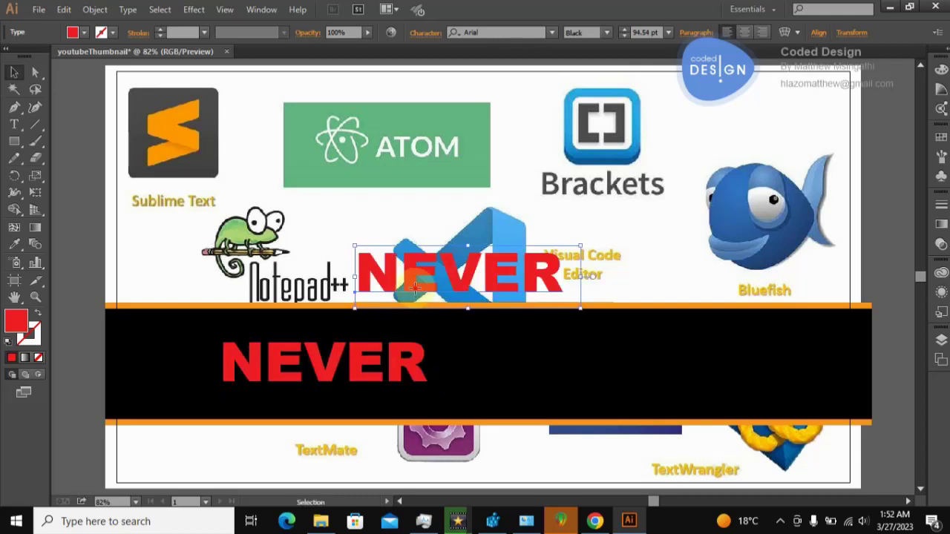
# - Change the pasted NEVER copy's text to the letter X
pyautogui.press('t')
pyautogui.click(414, 289)
pyautogui.press('Escape')
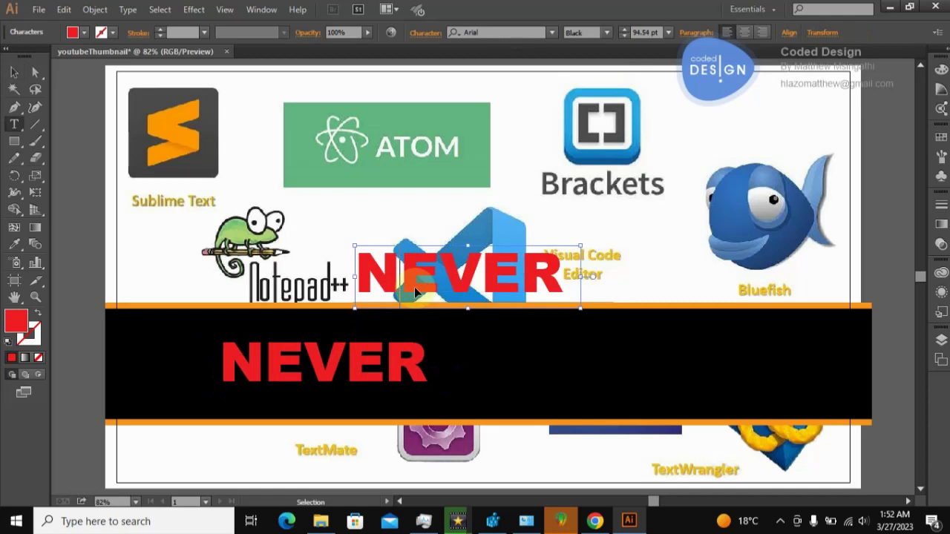
pyautogui.doubleClick(415, 288)
pyautogui.write('X')
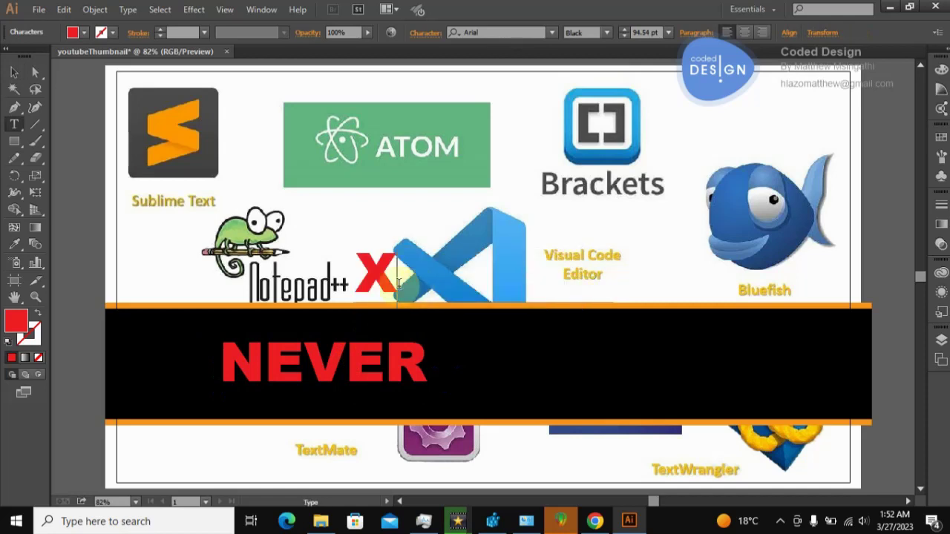
# - Move the X to the band's left end, enlarge it, and nudge NEVER right
pyautogui.click(14, 72)
pyautogui.click(374, 273)
pyautogui.moveTo(377, 273); pyautogui.dragTo(170, 372)
pyautogui.click(192, 347)
pyautogui.click(187, 371)
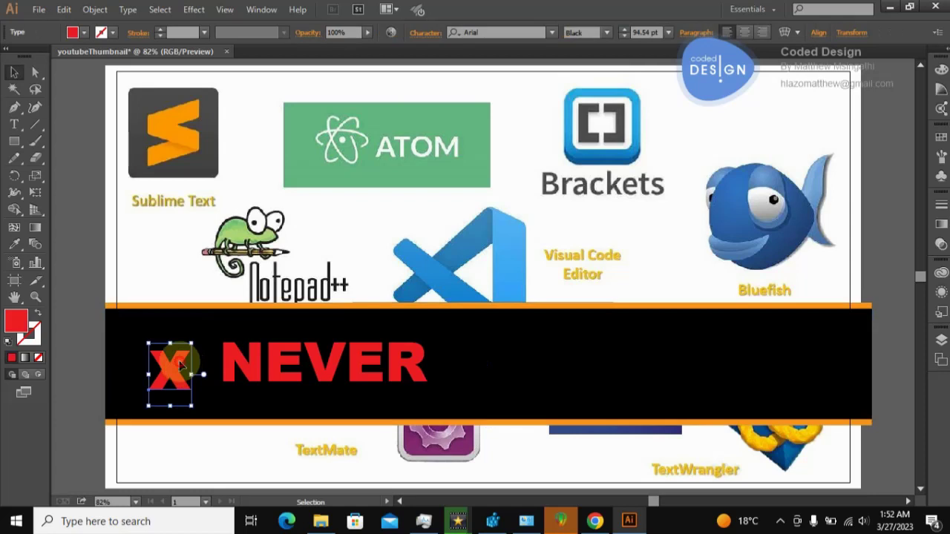
pyautogui.moveTo(191, 338); pyautogui.dragTo(236, 261)
pyautogui.moveTo(206, 308); pyautogui.dragTo(176, 351)
pyautogui.moveTo(253, 358); pyautogui.dragTo(265, 359)
# - Shrink the X slightly to 199.29 pt and settle it at the band's left end
pyautogui.click(211, 331)
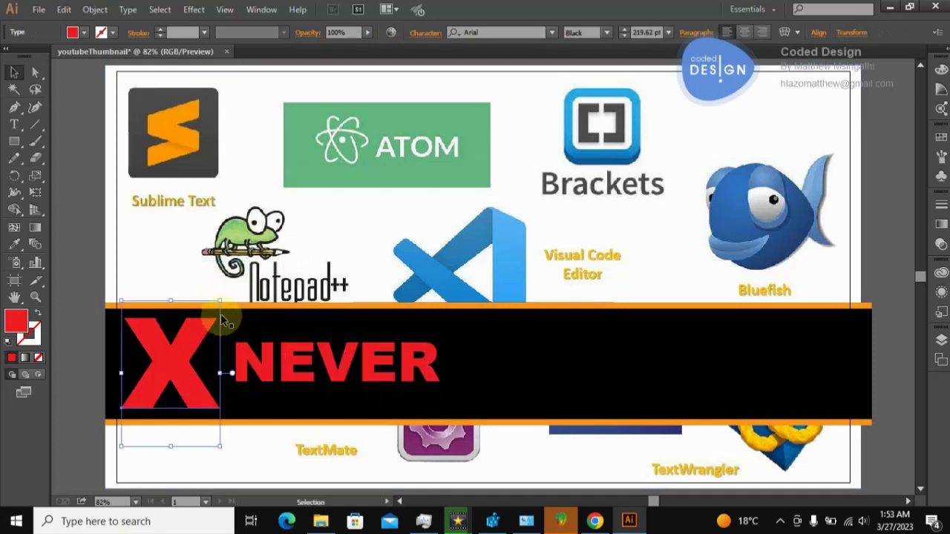
pyautogui.click(215, 308)
pyautogui.click(221, 300)
pyautogui.click(219, 305)
pyautogui.click(217, 313)
pyautogui.moveTo(221, 301); pyautogui.dragTo(210, 307)
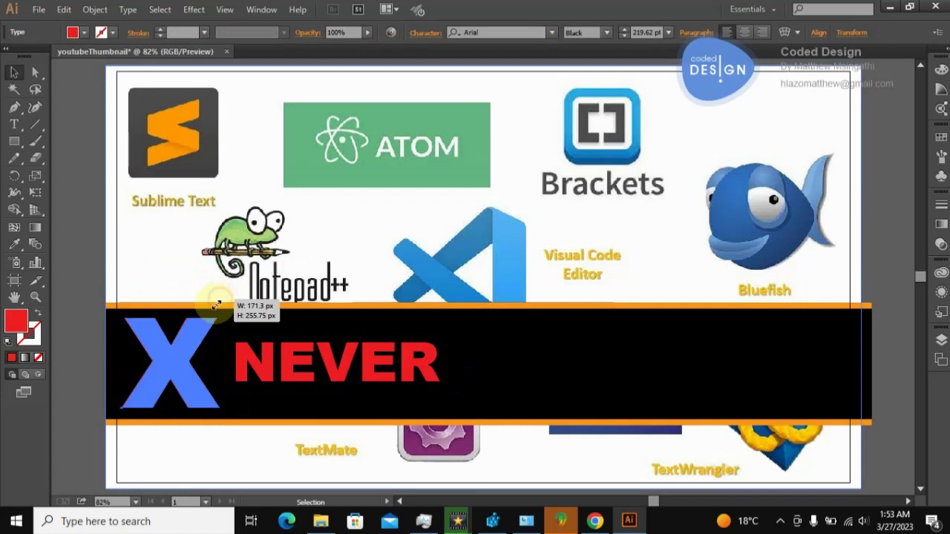
pyautogui.moveTo(175, 367); pyautogui.dragTo(186, 358)
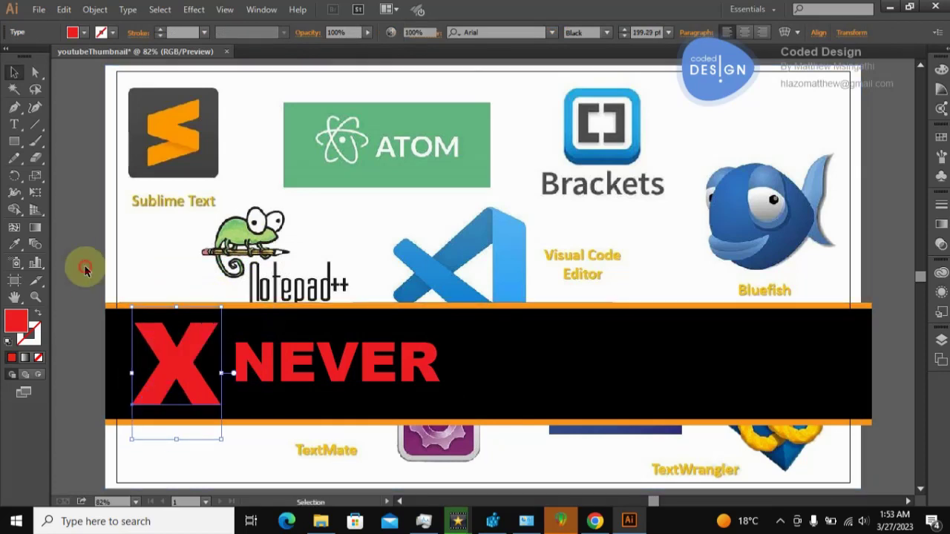
pyautogui.click(83, 265)
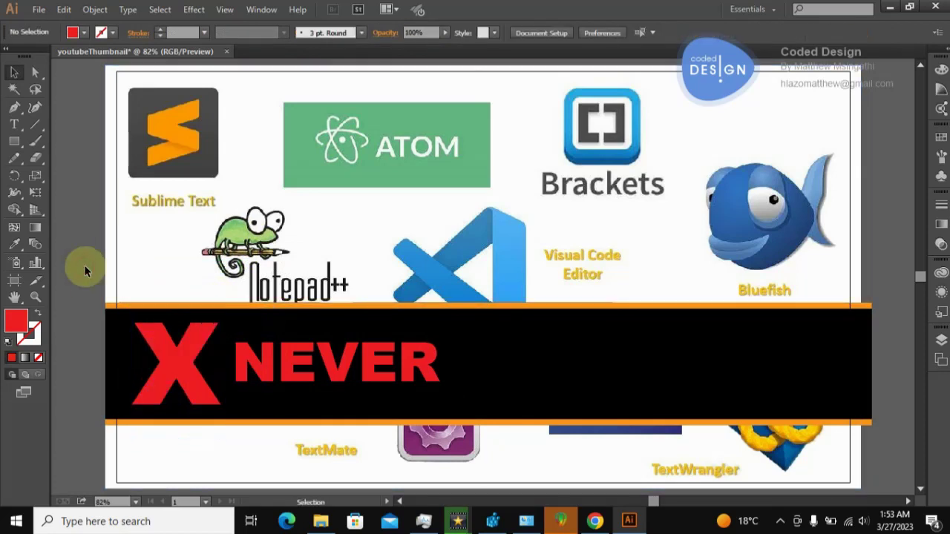
# - With NEVER selected, browse its fill swatches and context menu, then expand the colour panel dock
pyautogui.click(300, 381)
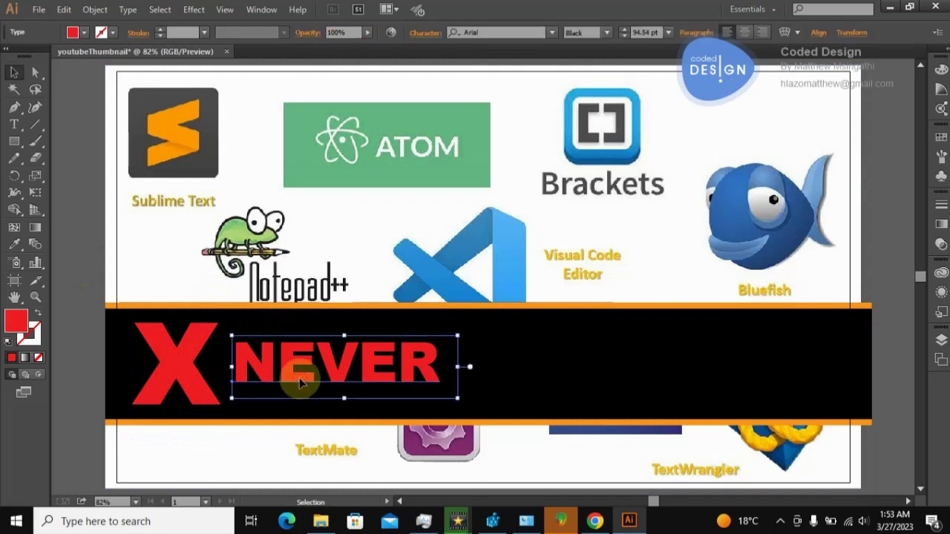
pyautogui.click(83, 33)
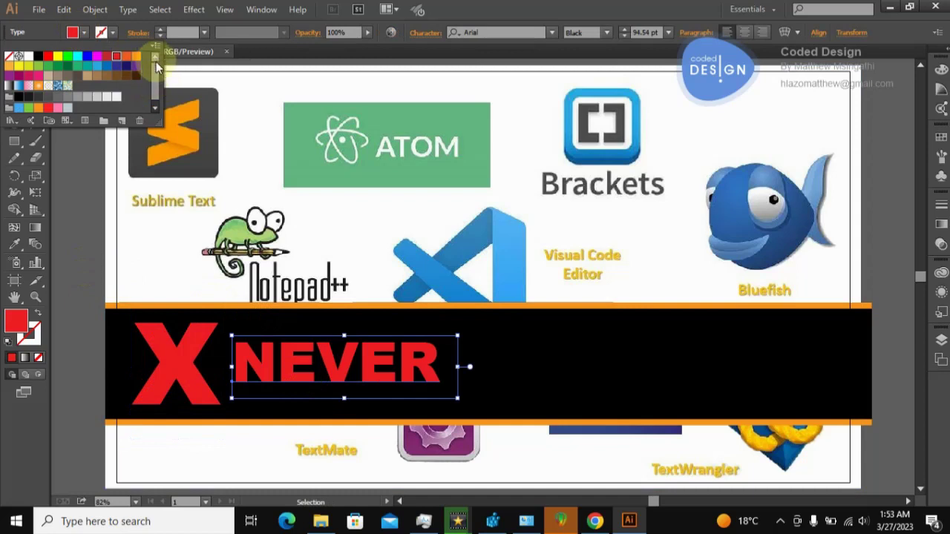
pyautogui.moveTo(156, 63); pyautogui.dragTo(156, 88)
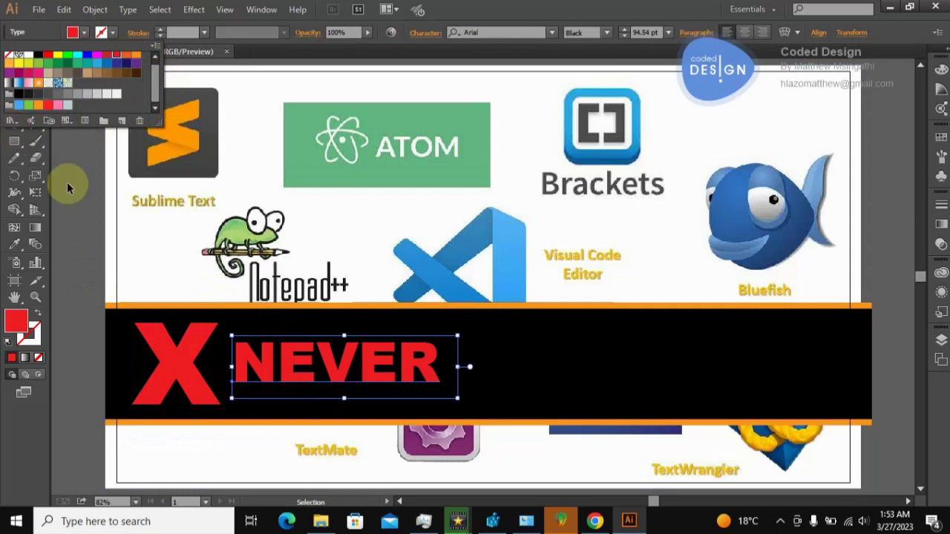
pyautogui.click(293, 361)
pyautogui.doubleClick(293, 361)
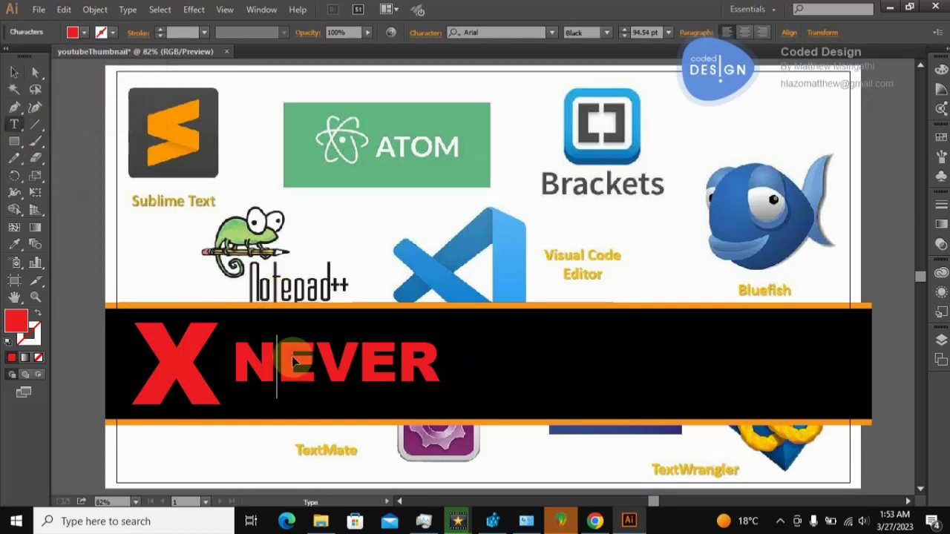
pyautogui.click(14, 72)
pyautogui.click(32, 71)
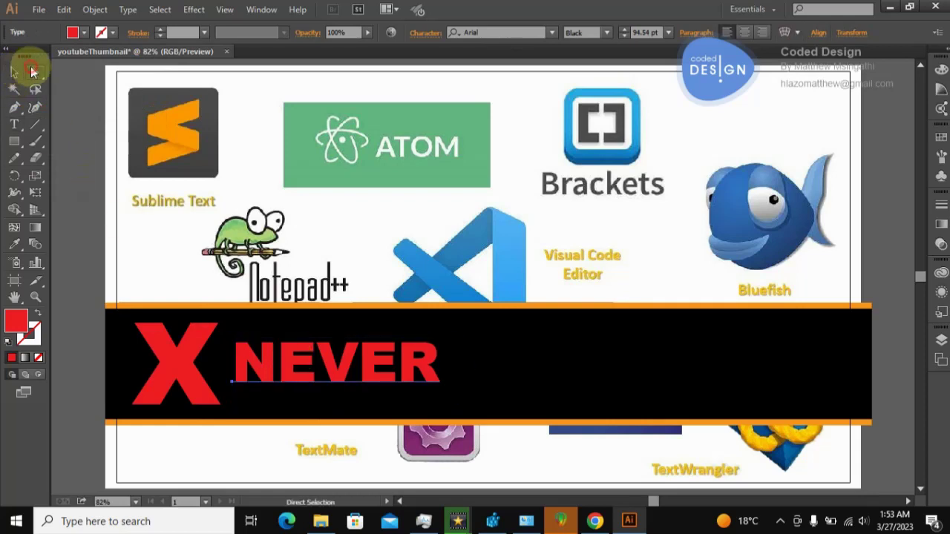
pyautogui.rightClick(242, 351)
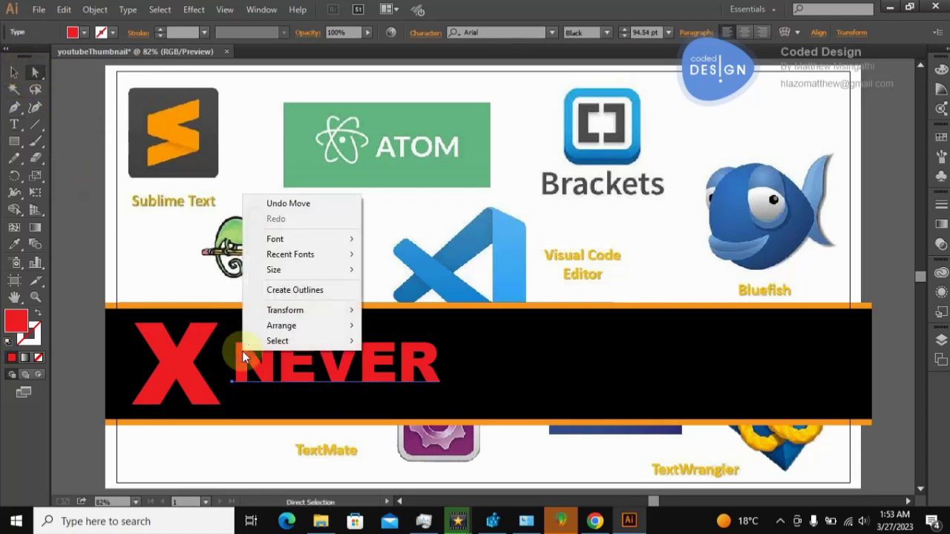
pyautogui.click(242, 351)
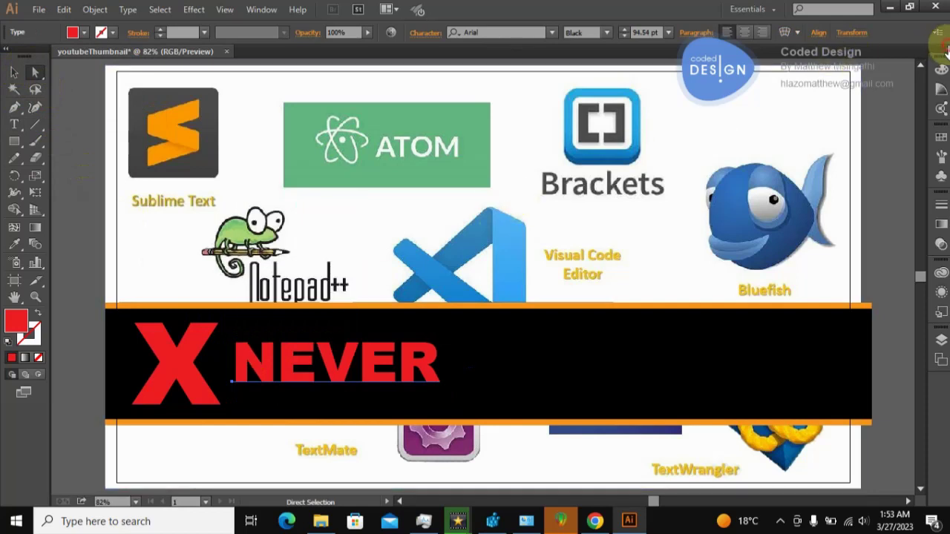
pyautogui.click(946, 48)
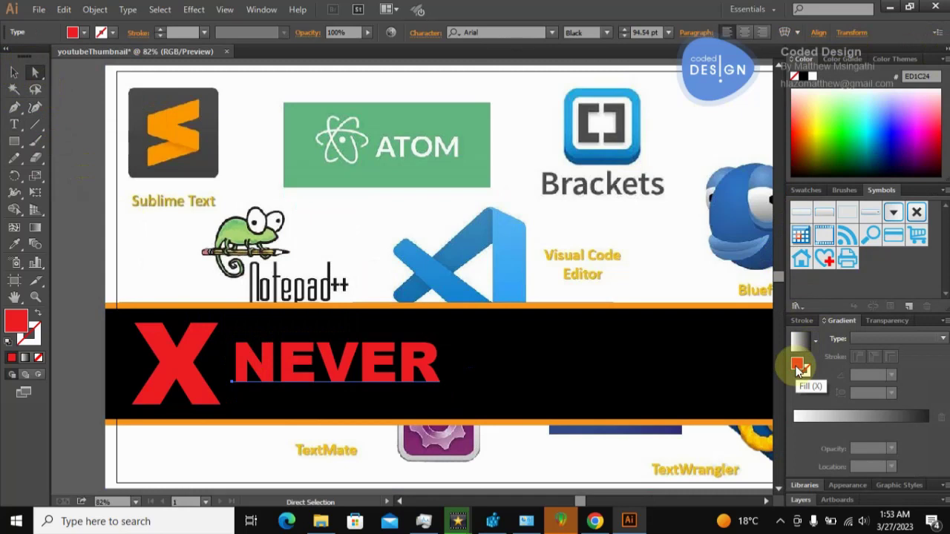
# - Open and close NEVER's fill colour picker, leaving the red unchanged
pyautogui.doubleClick(798, 366)
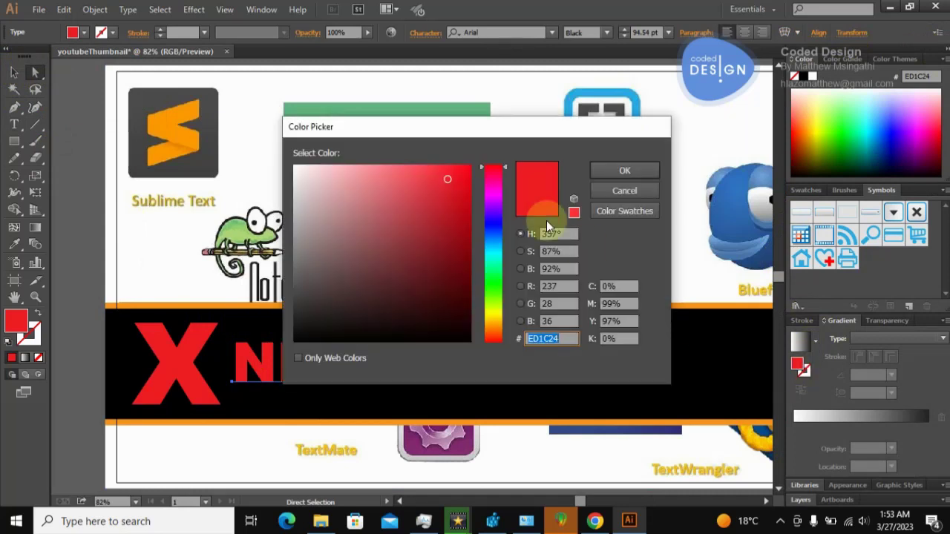
pyautogui.moveTo(351, 129); pyautogui.dragTo(377, 126)
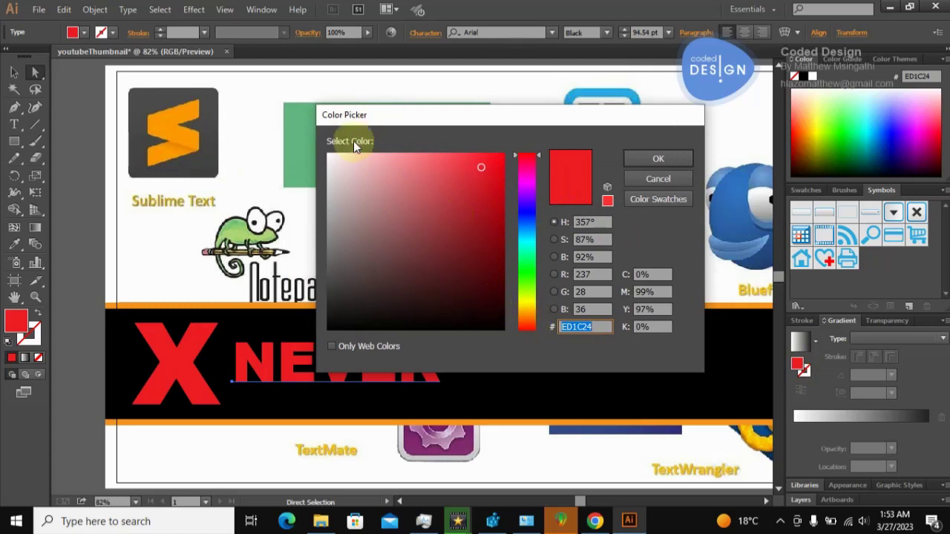
pyautogui.click(654, 182)
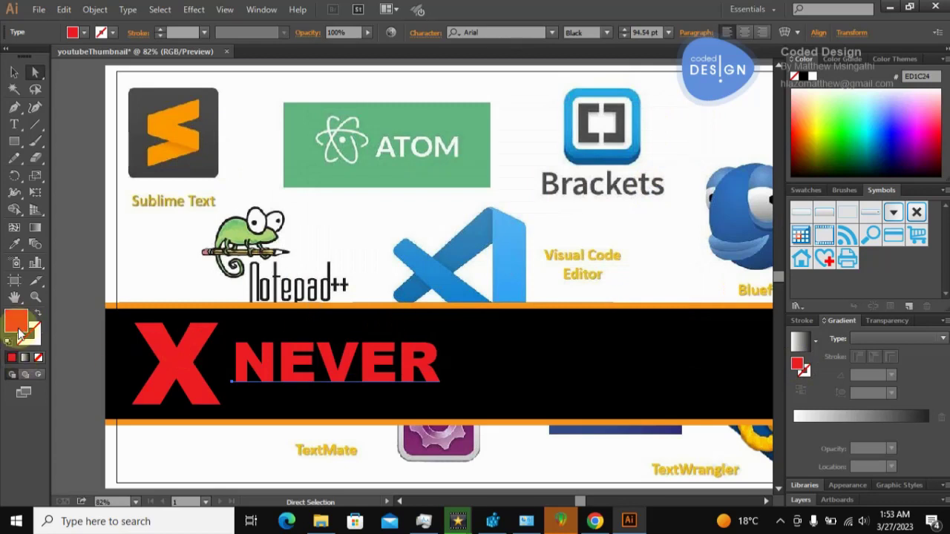
pyautogui.doubleClick(18, 334)
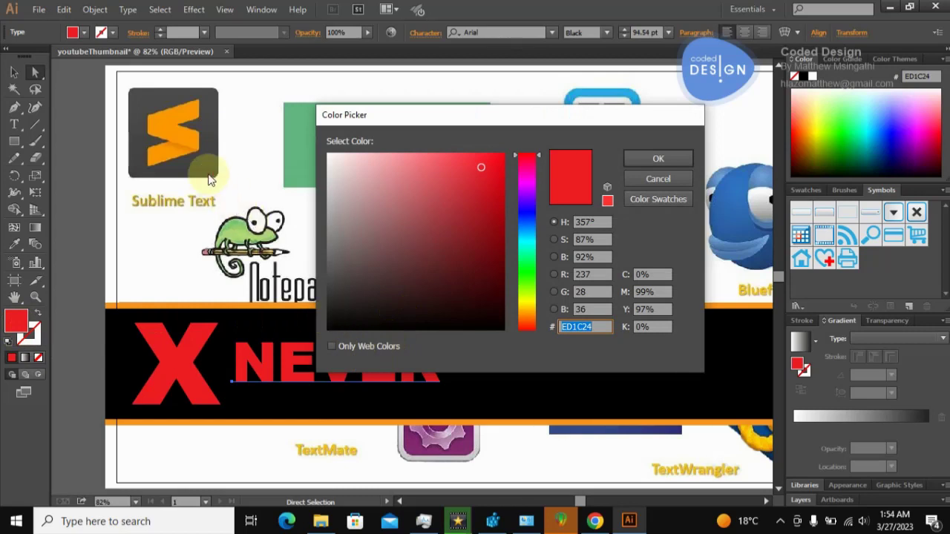
pyautogui.click(668, 178)
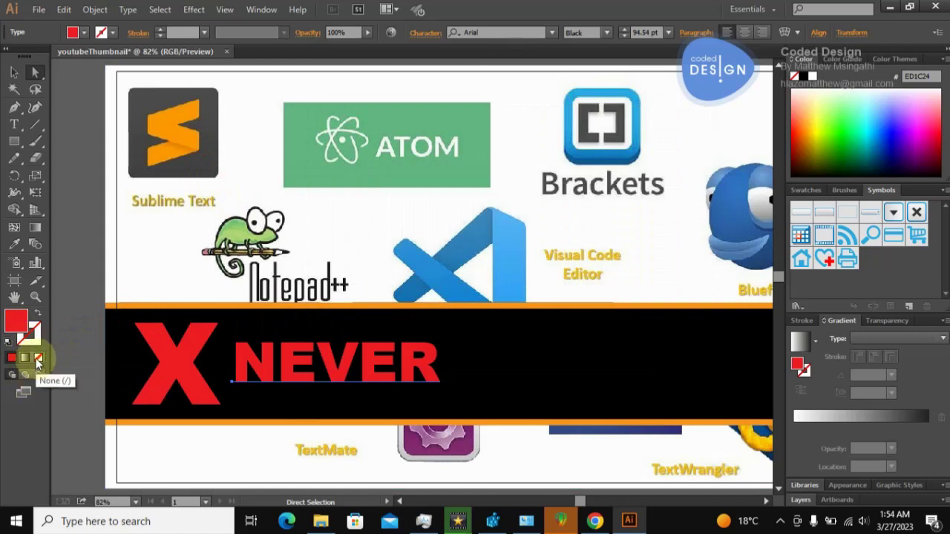
# - Eyedrop the Sublime Text logo's orange (FF9803) onto NEVER and nudge it slightly down
pyautogui.press('i')
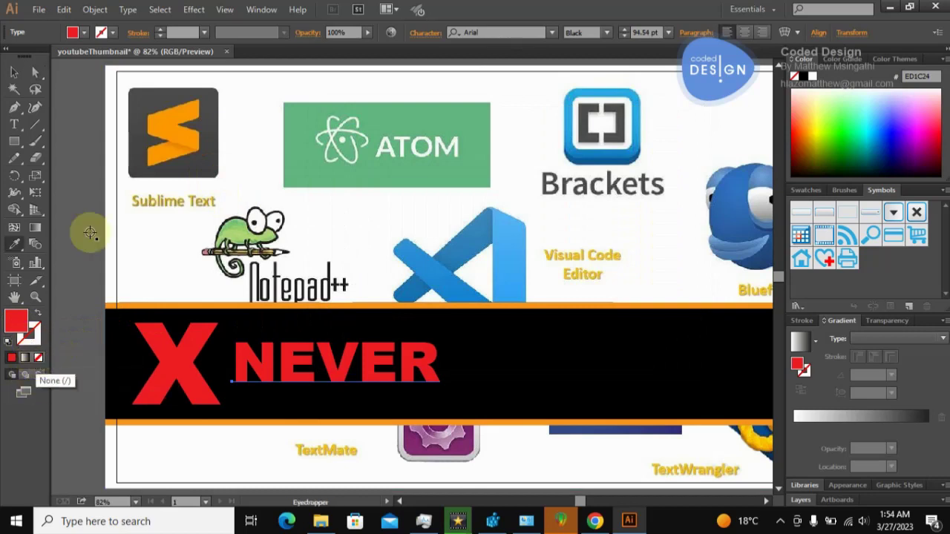
pyautogui.click(175, 137)
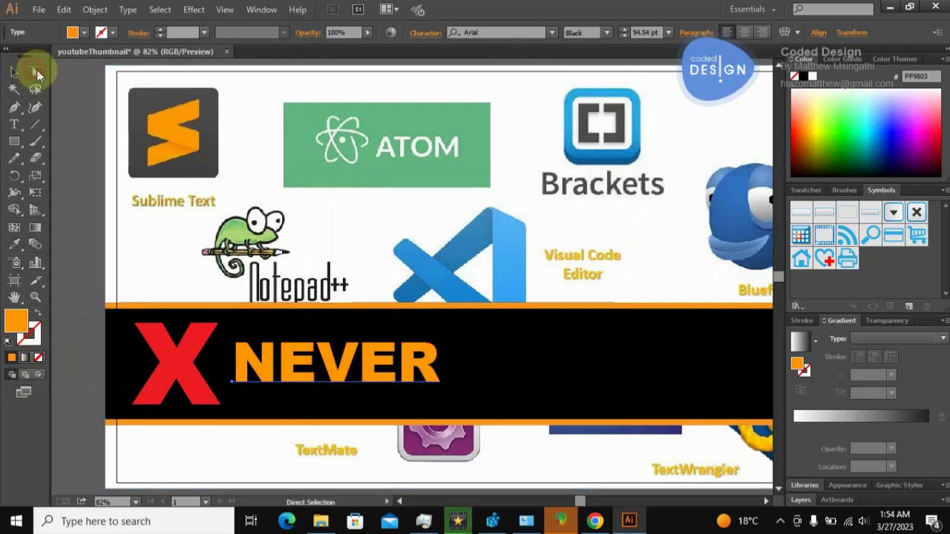
pyautogui.click(74, 95)
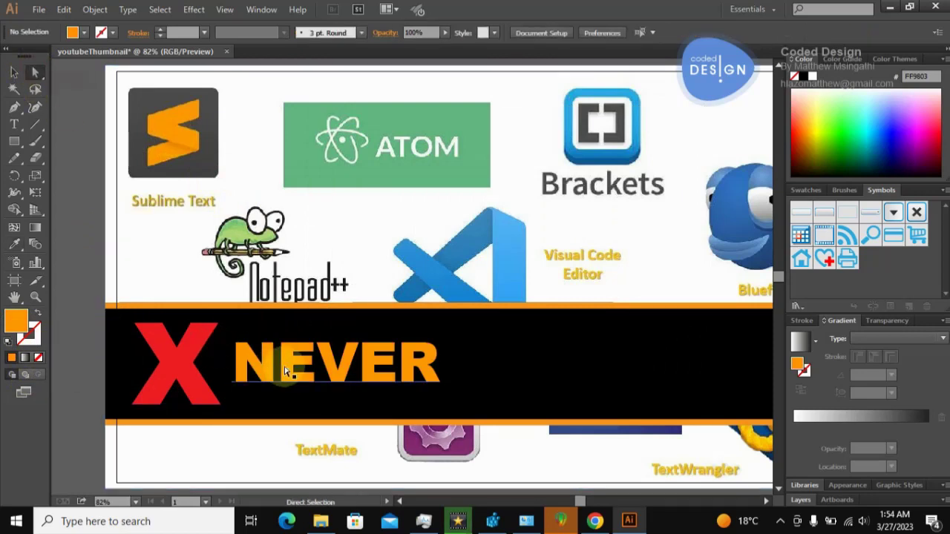
pyautogui.moveTo(284, 372); pyautogui.dragTo(282, 377)
# - Recolour the X a deeper red, DD0717, and shift it slightly right
pyautogui.click(155, 363)
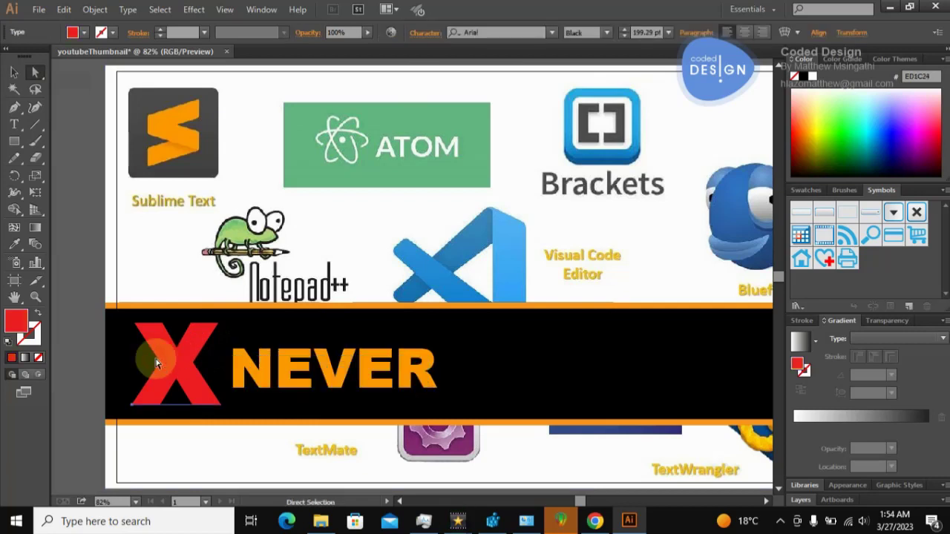
pyautogui.doubleClick(799, 364)
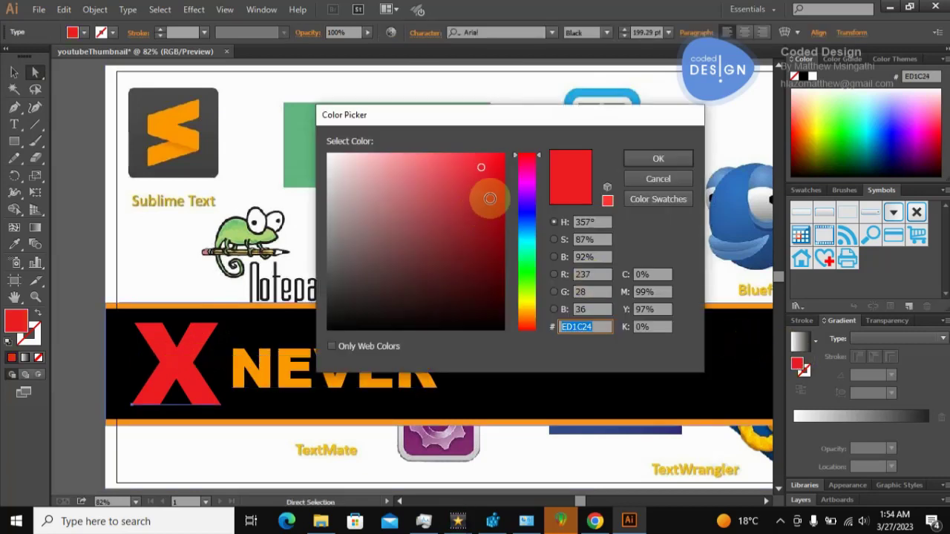
pyautogui.moveTo(483, 163)
pyautogui.mouseDown()
pyautogui.moveTo(501, 190)
pyautogui.moveTo(500, 179)
pyautogui.mouseUp()
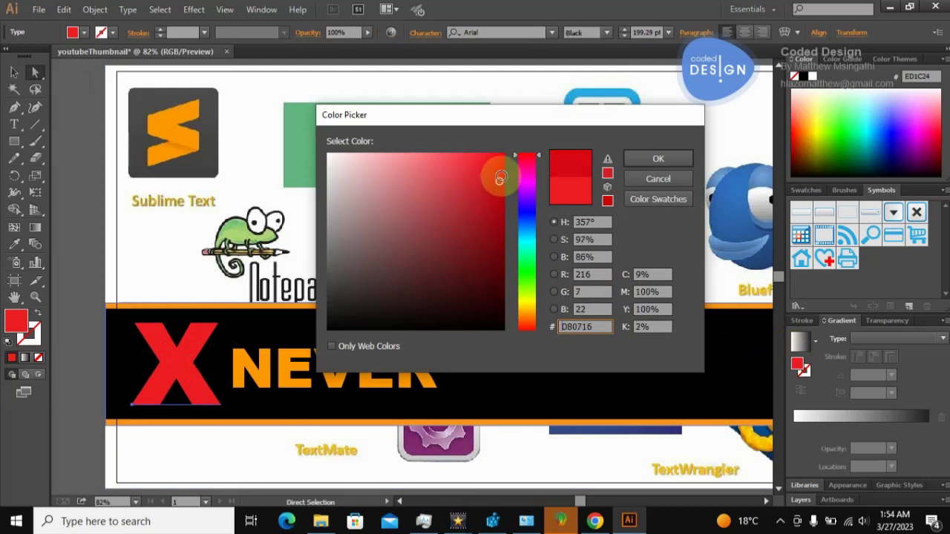
pyautogui.click(640, 159)
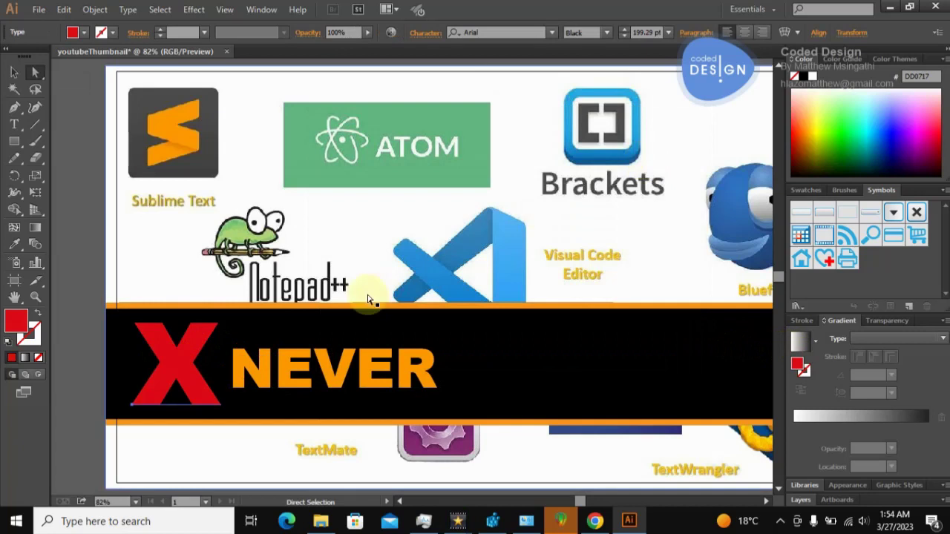
pyautogui.click(180, 380)
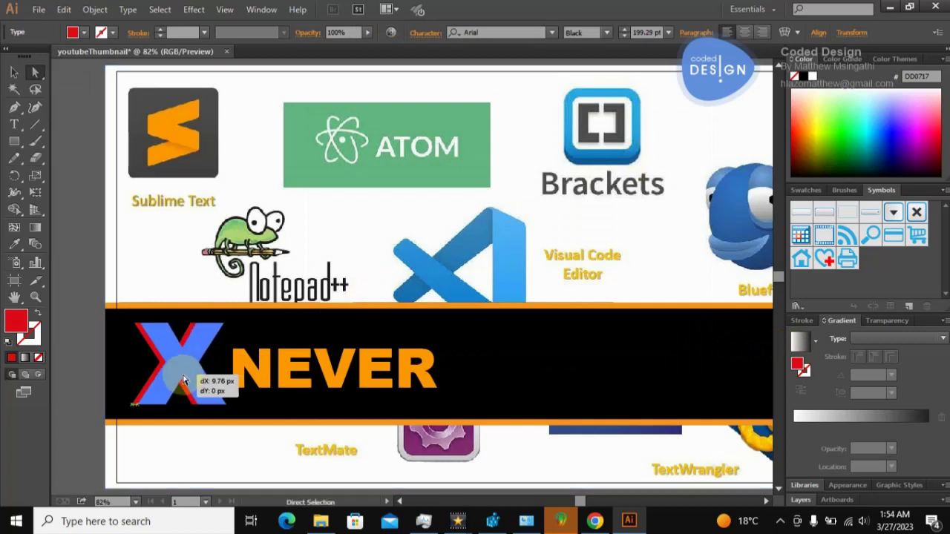
pyautogui.moveTo(183, 374); pyautogui.dragTo(190, 375)
pyautogui.click(378, 373)
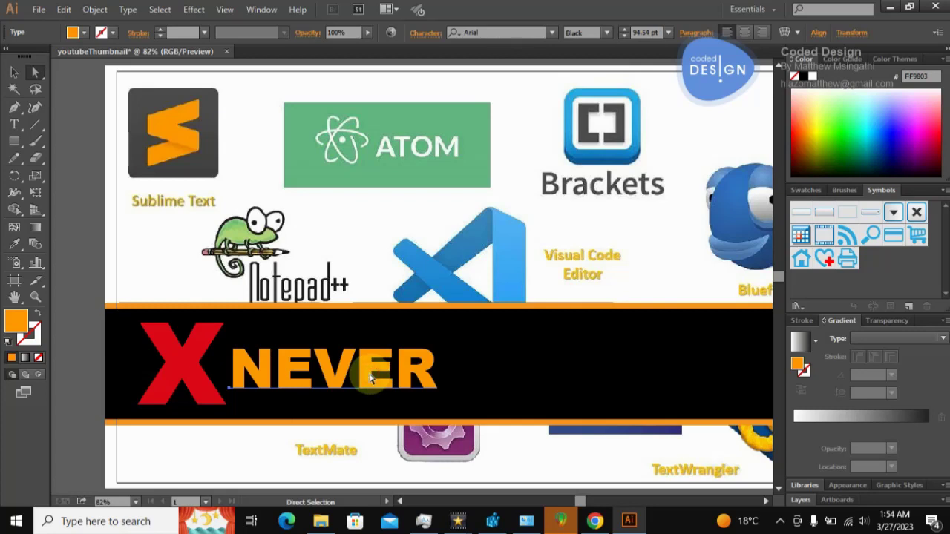
pyautogui.click(369, 372)
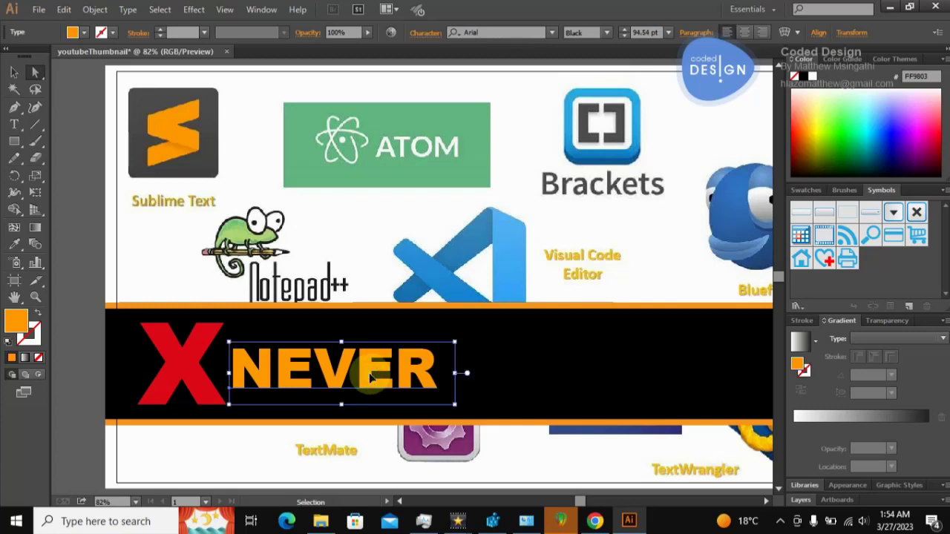
# - Duplicate NEVER after the original in the band and give the copy the X's red
pyautogui.moveTo(369, 372); pyautogui.dragTo(425, 275)
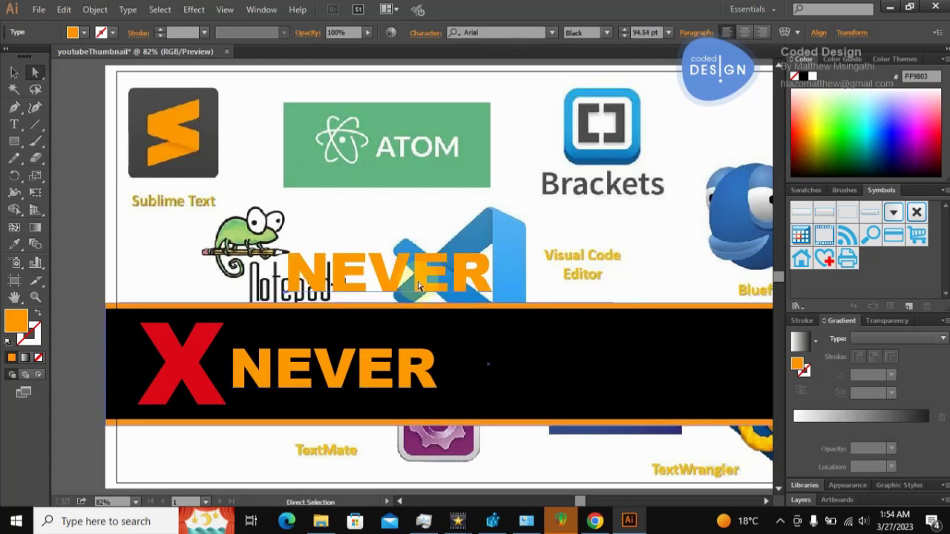
pyautogui.click(403, 361)
pyautogui.moveTo(420, 257); pyautogui.dragTo(549, 365)
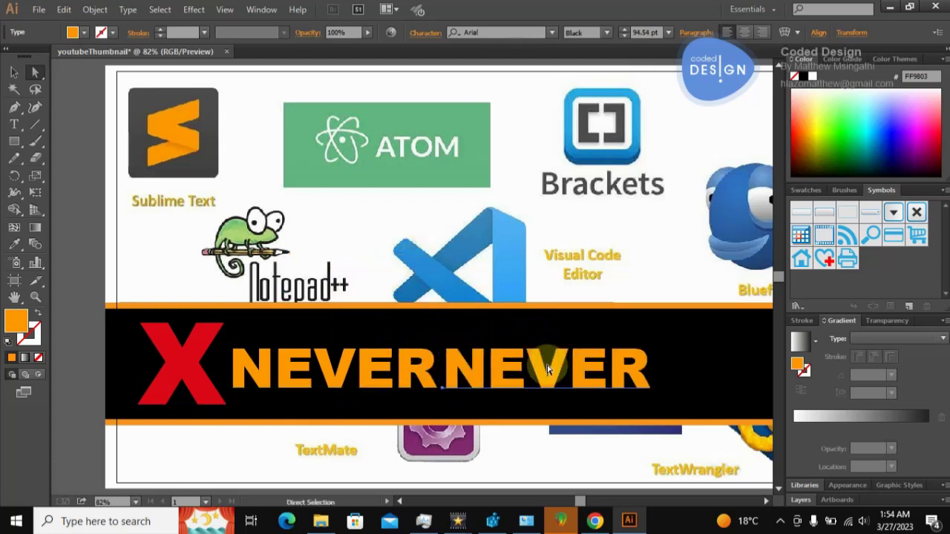
pyautogui.keyDown('shift'); pyautogui.click(374, 382); pyautogui.keyUp('shift')
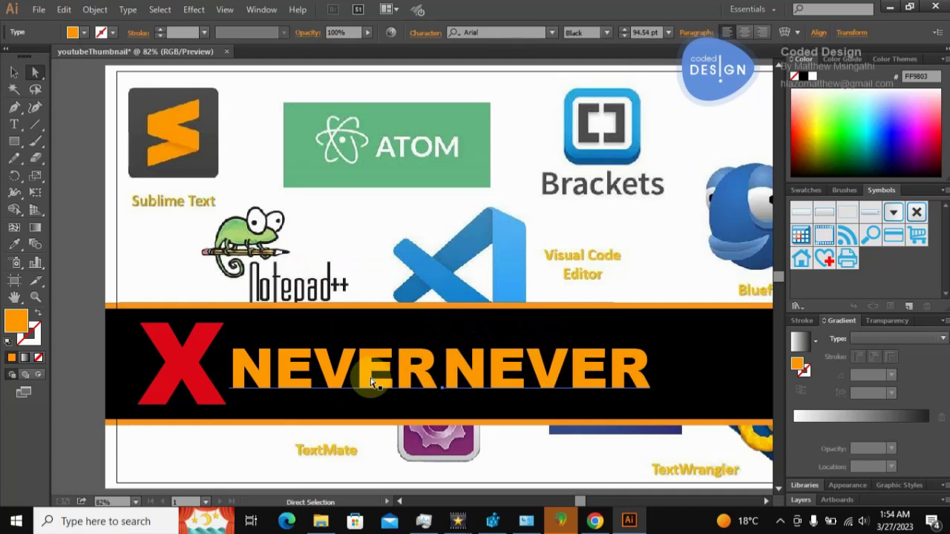
pyautogui.press('i')
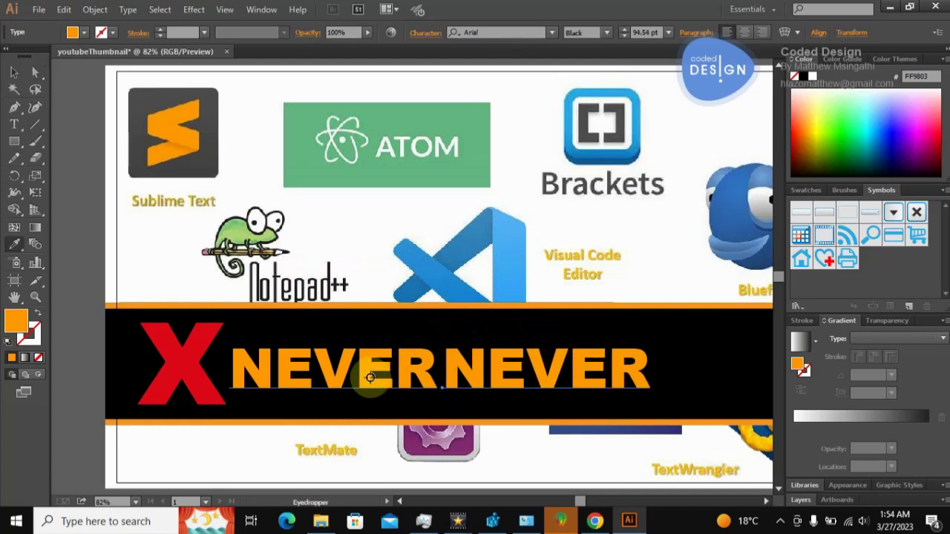
pyautogui.click(190, 364)
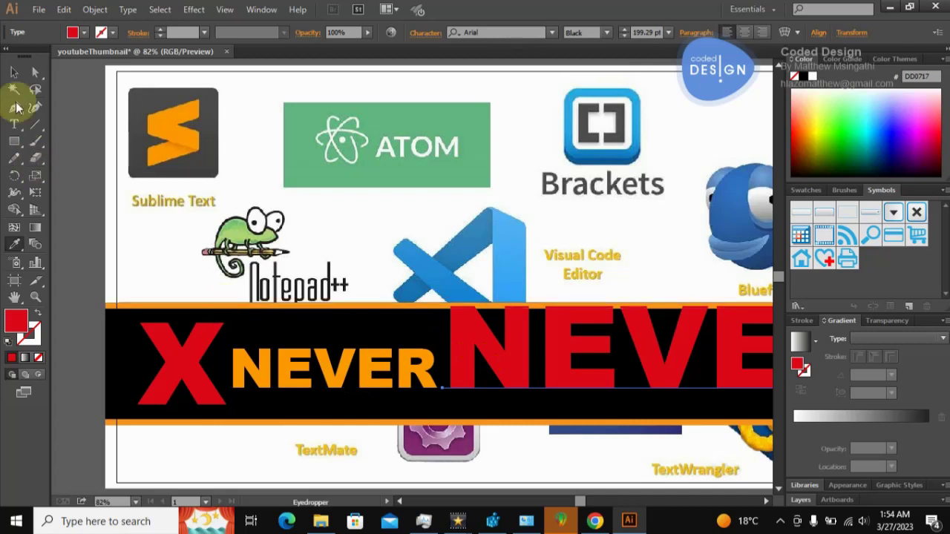
# - Replace the red copy's text with USE
pyautogui.press('t')
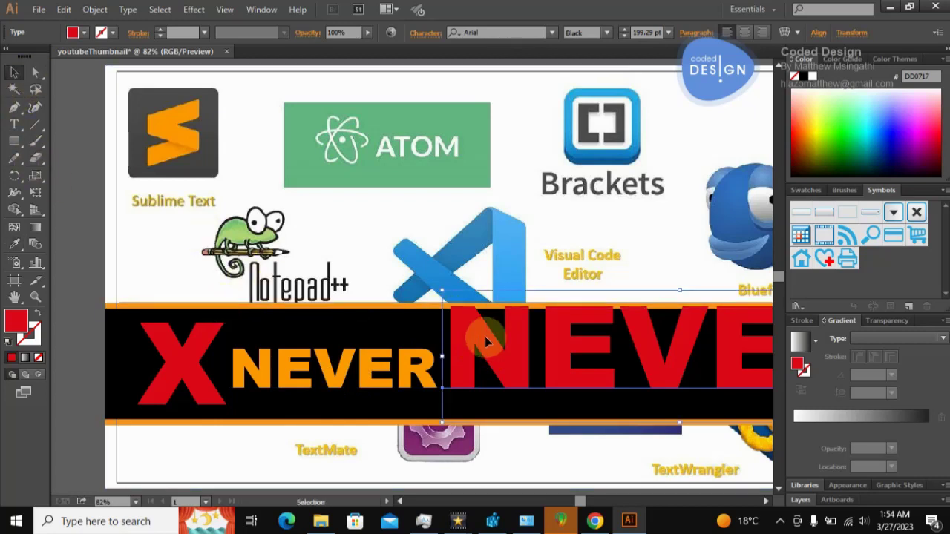
pyautogui.click(484, 336)
pyautogui.doubleClick(470, 333)
pyautogui.write('USE')
pyautogui.click(13, 72)
pyautogui.click(72, 149)
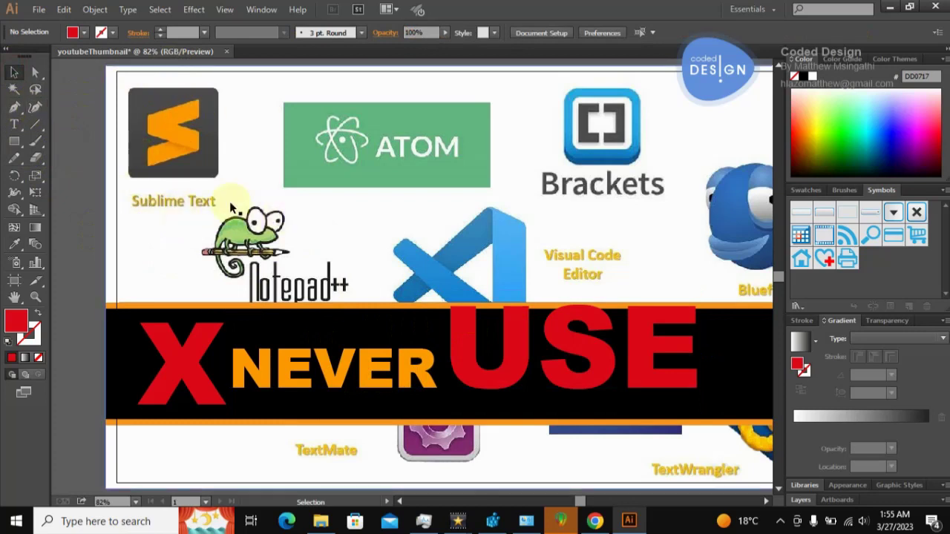
pyautogui.hotkey('ctrl', '-')
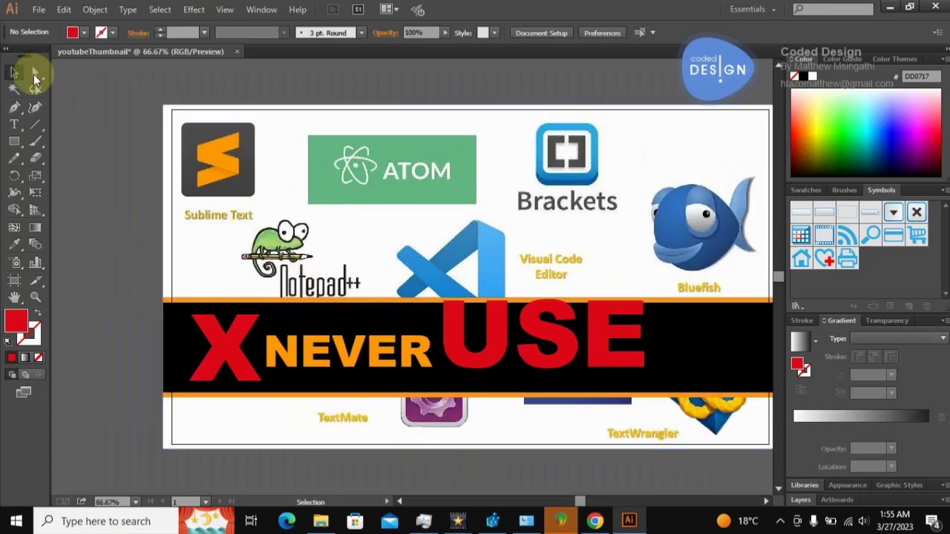
# - Pan the zoomed-out 66.67% view so the thumbnail artboard is centred in the window
pyautogui.click(14, 297)
pyautogui.moveTo(467, 238)
pyautogui.mouseDown()
pyautogui.moveTo(374, 231)
pyautogui.moveTo(391, 226)
pyautogui.mouseUp()
pyautogui.click(14, 72)
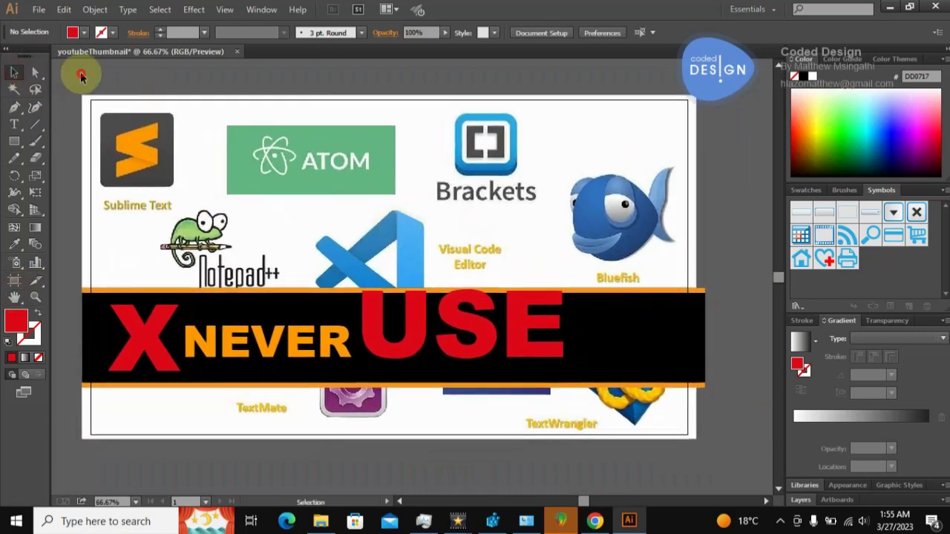
# - Scale USE and NEVER down (NEVER to 75.46 pt) and pull USE left beside NEVER
pyautogui.moveTo(416, 307); pyautogui.dragTo(417, 322)
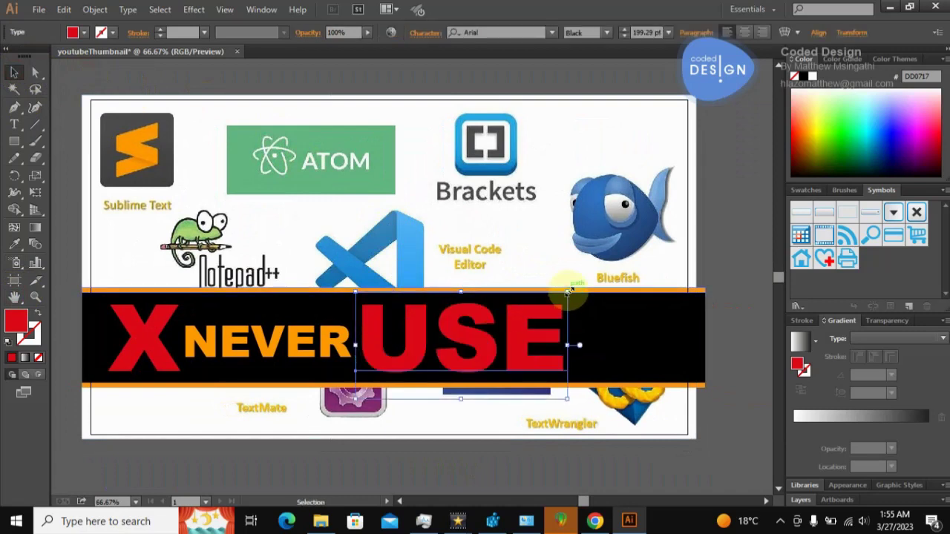
pyautogui.moveTo(567, 291); pyautogui.dragTo(549, 295)
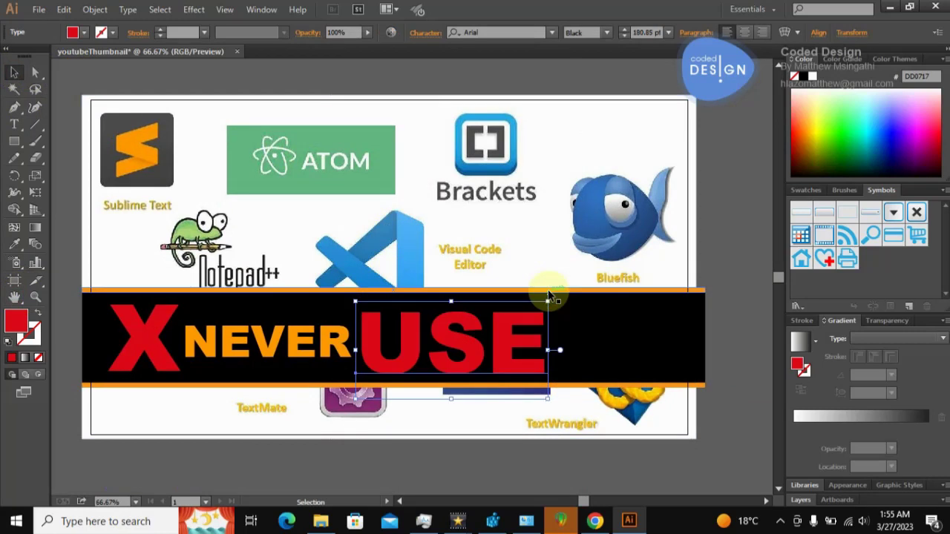
pyautogui.click(710, 275)
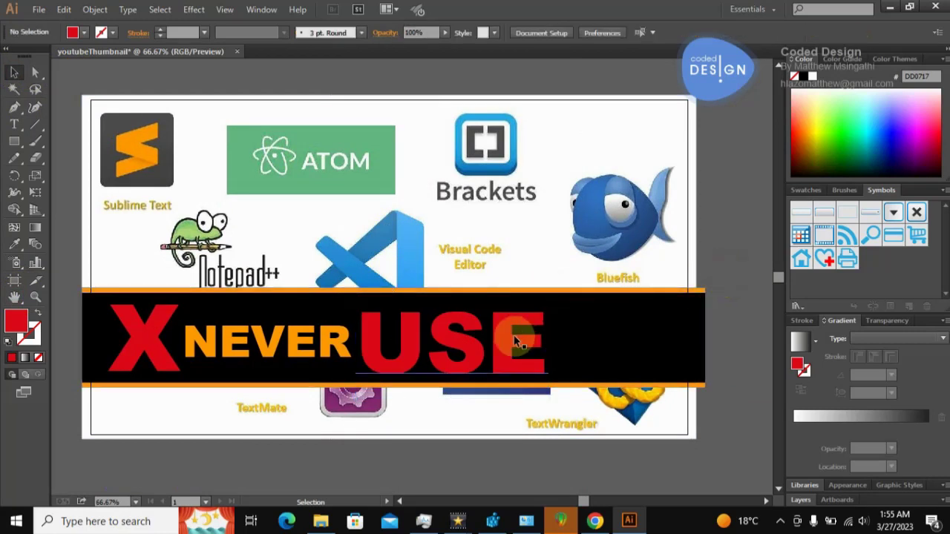
pyautogui.click(330, 350)
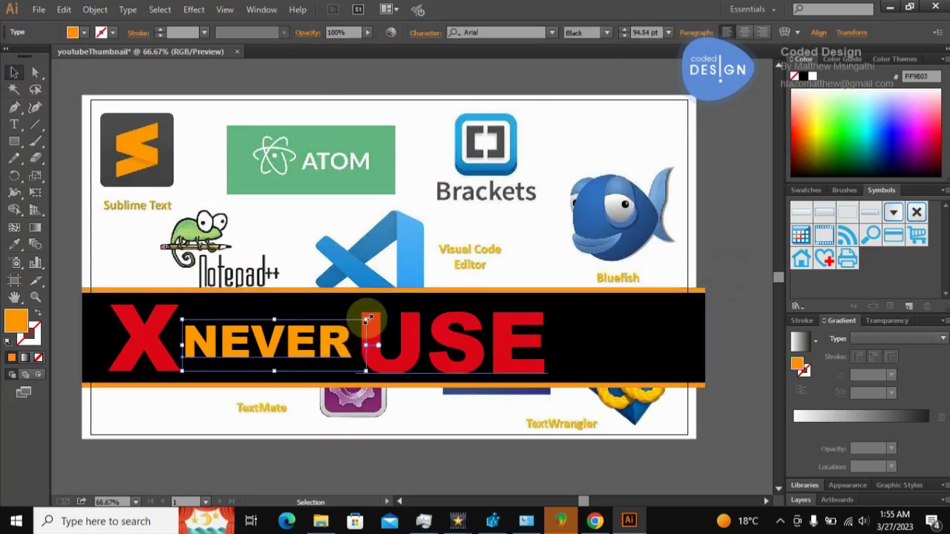
pyautogui.moveTo(367, 319)
pyautogui.mouseDown()
pyautogui.moveTo(332, 318)
pyautogui.moveTo(296, 335)
pyautogui.mouseUp()
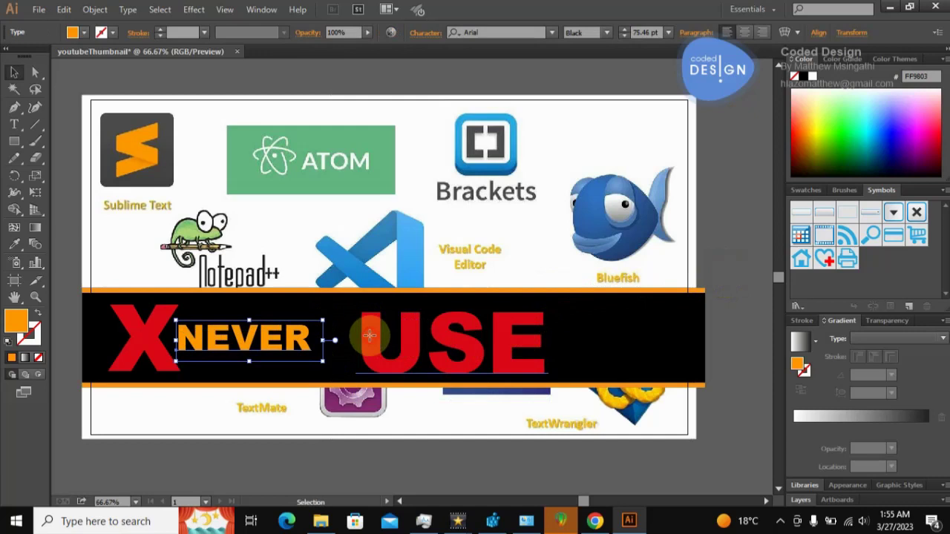
pyautogui.moveTo(368, 337); pyautogui.dragTo(329, 331)
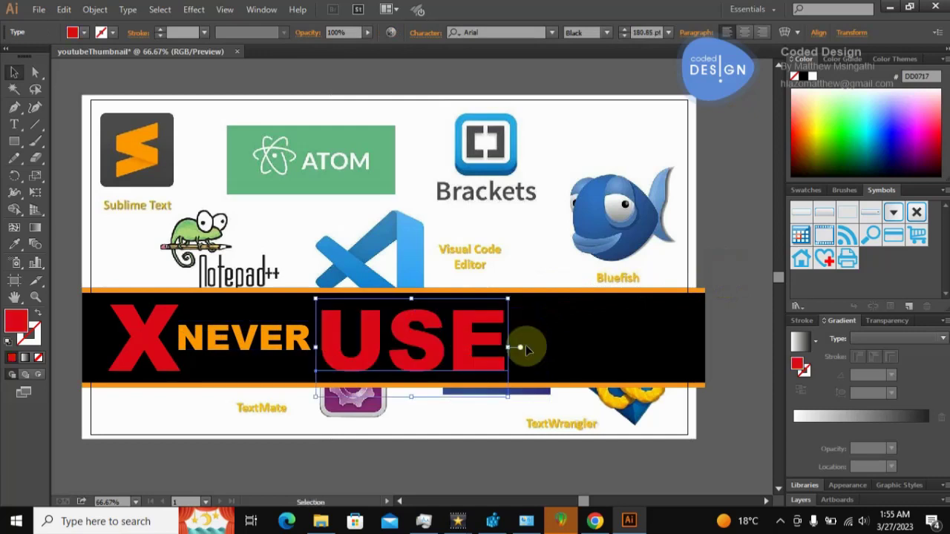
pyautogui.moveTo(489, 344); pyautogui.dragTo(482, 338)
pyautogui.click(543, 308)
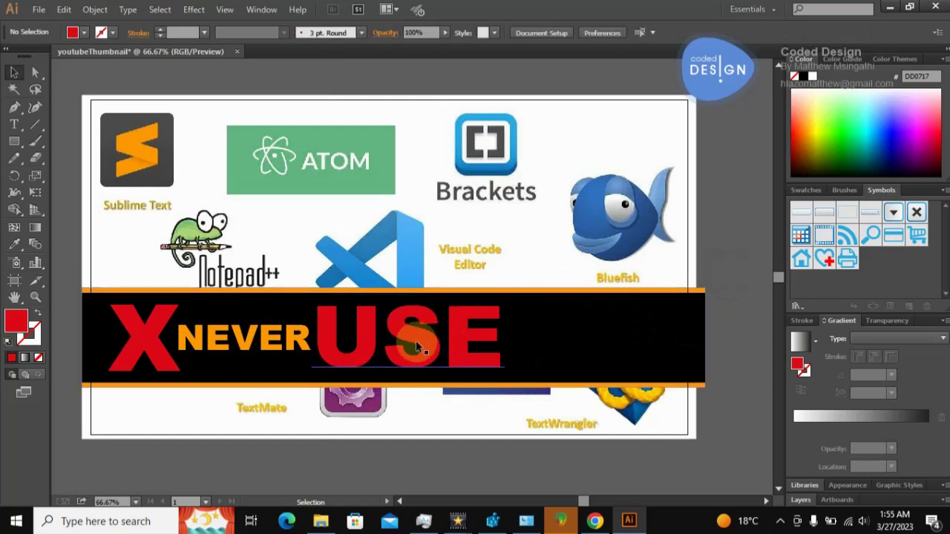
pyautogui.click(289, 349)
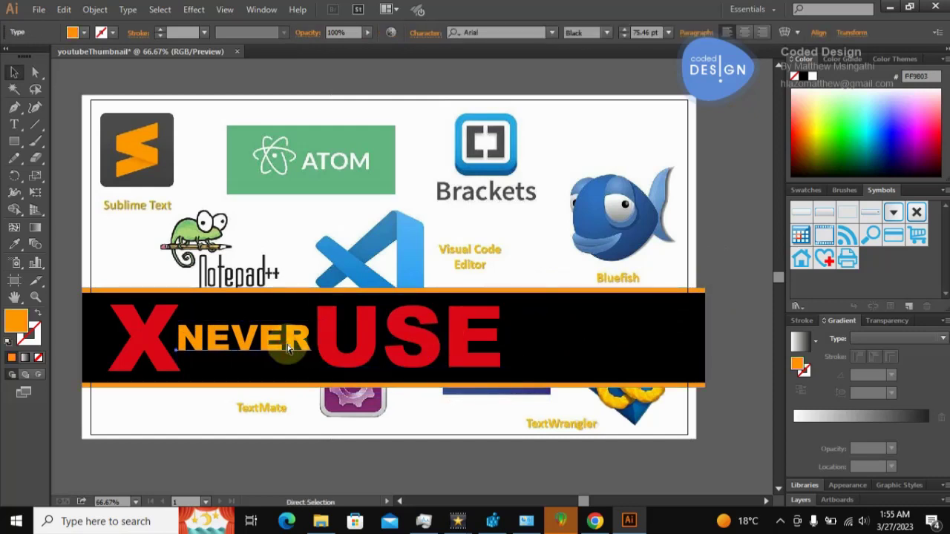
# - Paste a NEVER copy right of USE and retype it as CODE EDITORS
pyautogui.hotkey('ctrl', 'c')
pyautogui.hotkey('ctrl', 'v')
pyautogui.moveTo(431, 296); pyautogui.dragTo(588, 332)
pyautogui.press('t')
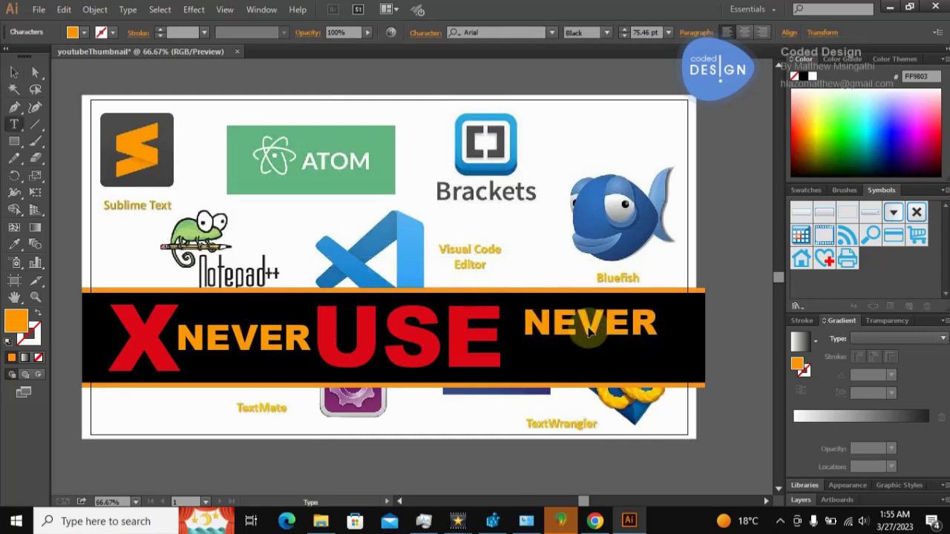
pyautogui.doubleClick(589, 329)
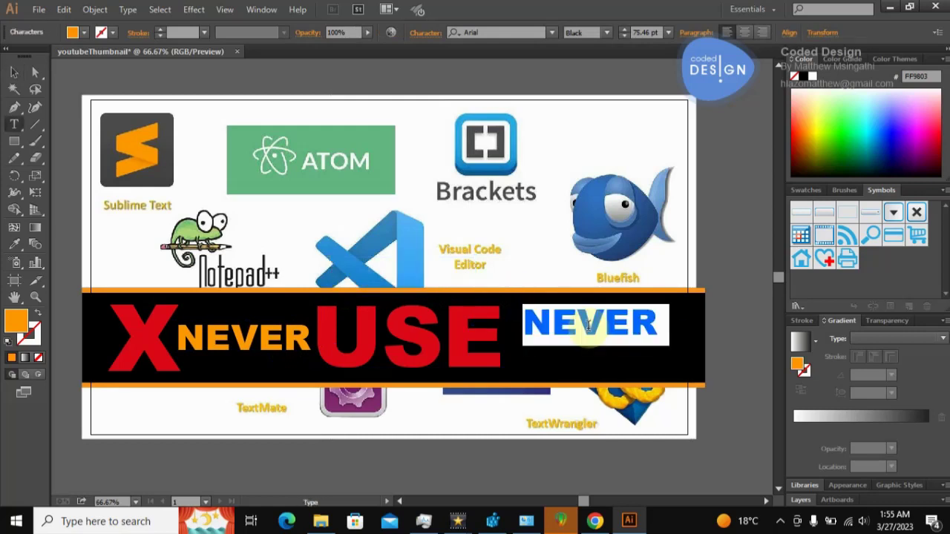
pyautogui.write('CODE')
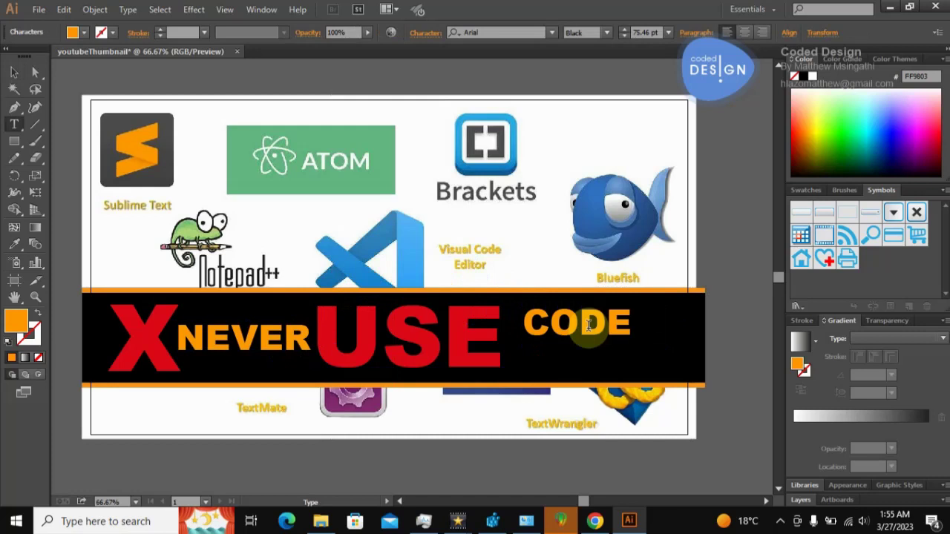
pyautogui.write(' EDI')
pyautogui.write('TPR')
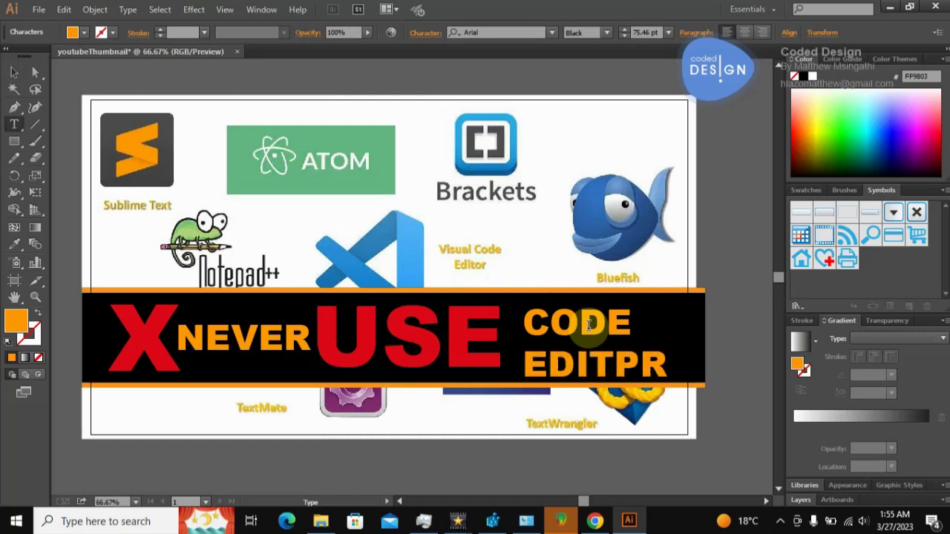
pyautogui.press('BackSpace')
pyautogui.press('BackSpace')
pyautogui.press('BackSpace')
pyautogui.press('BackSpace')
pyautogui.press('BackSpace')
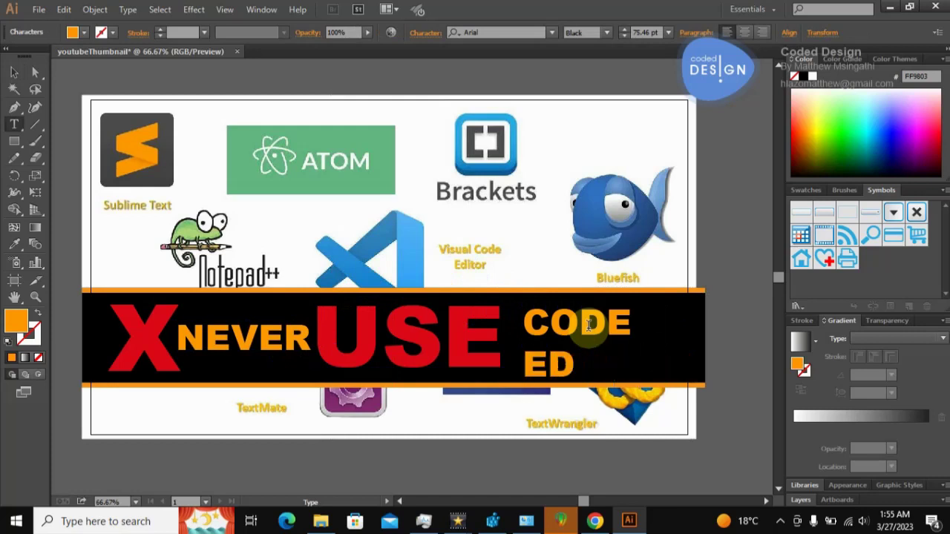
pyautogui.write('ITORS')
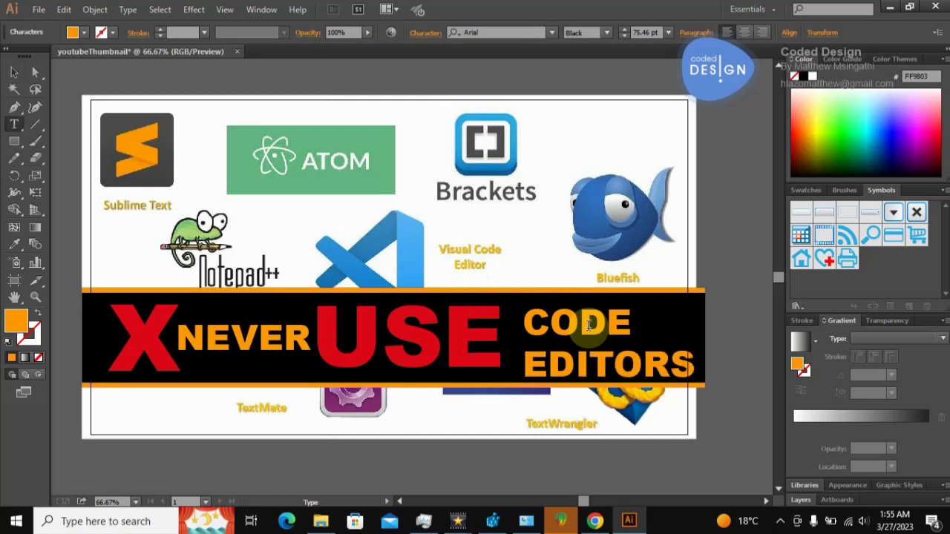
# - Shrink CODE EDITORS, make it white, and raise it into the black band
pyautogui.click(14, 72)
pyautogui.moveTo(695, 305); pyautogui.dragTo(671, 320)
pyautogui.moveTo(592, 345); pyautogui.dragTo(592, 325)
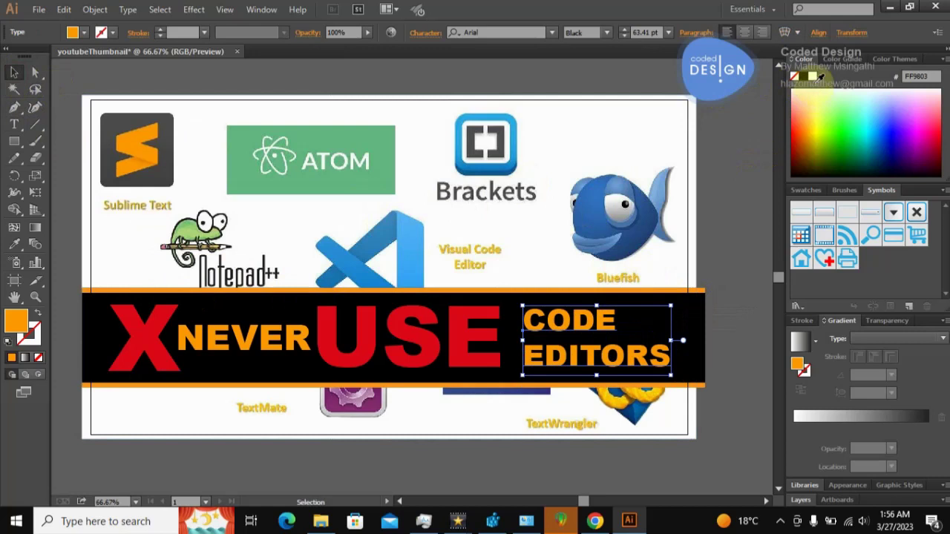
pyautogui.click(813, 77)
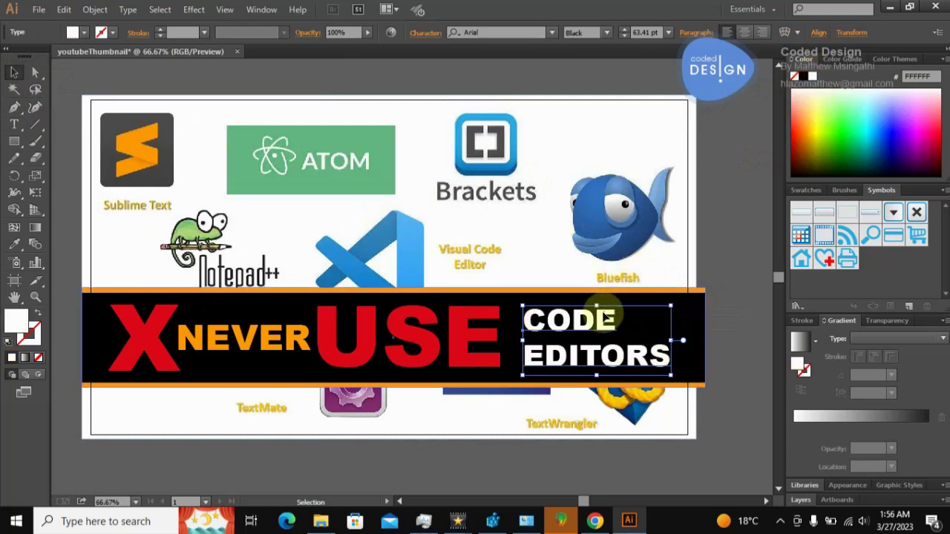
pyautogui.moveTo(605, 321); pyautogui.dragTo(605, 318)
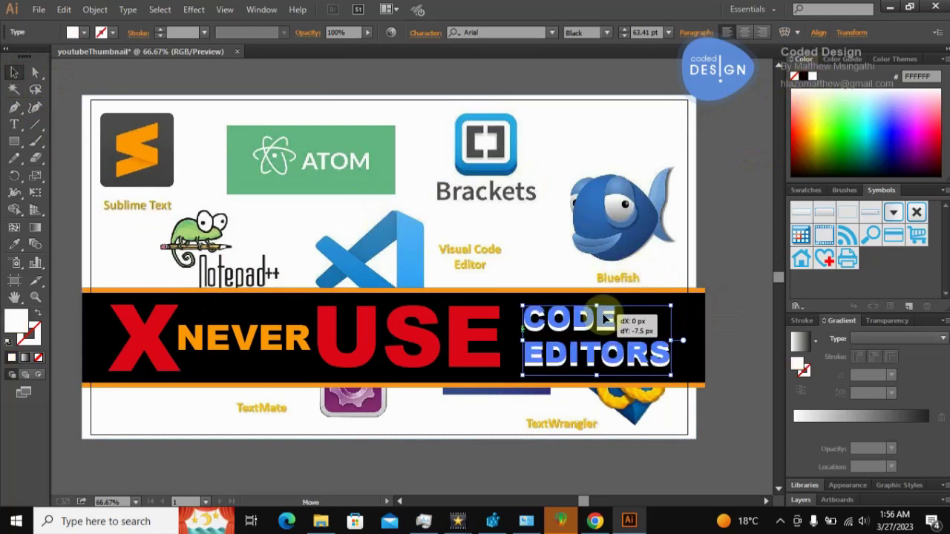
pyautogui.click(711, 258)
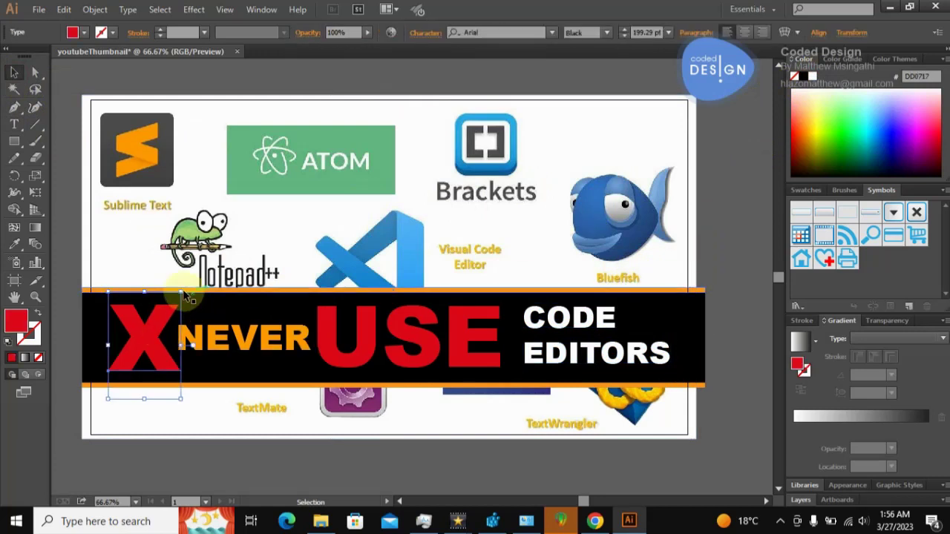
# - Enlarge the red X, slide it over the ATOM and Brackets logos, then delete it
pyautogui.moveTo(183, 290); pyautogui.dragTo(262, 172)
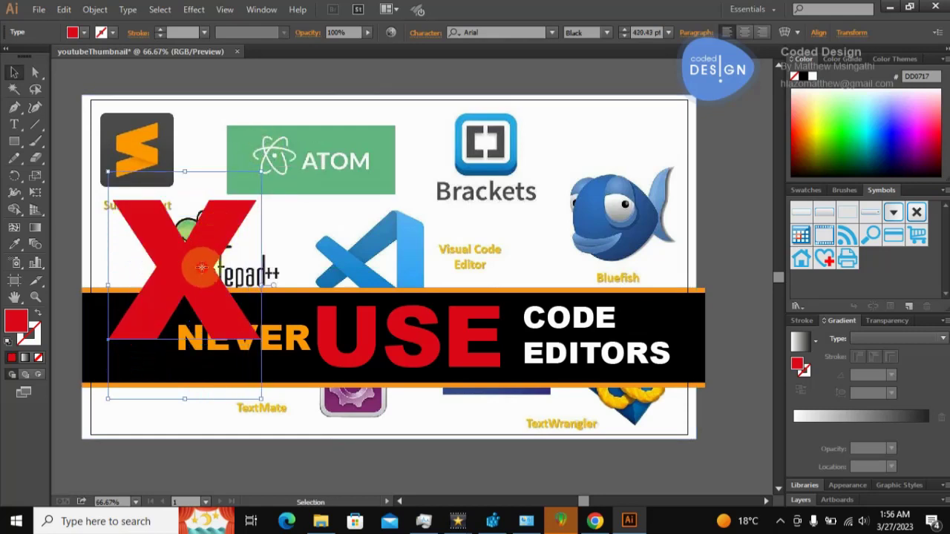
pyautogui.moveTo(216, 233); pyautogui.dragTo(289, 194)
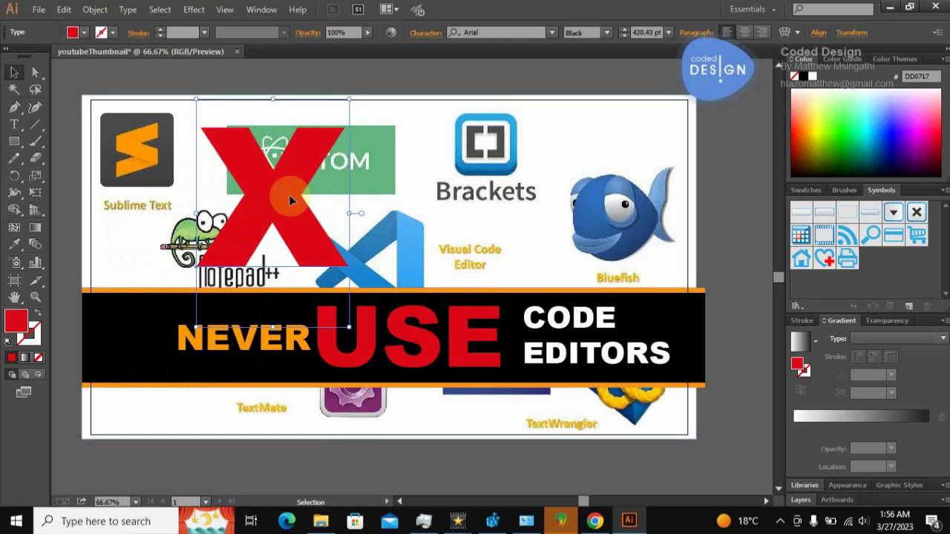
pyautogui.moveTo(289, 194); pyautogui.dragTo(549, 194)
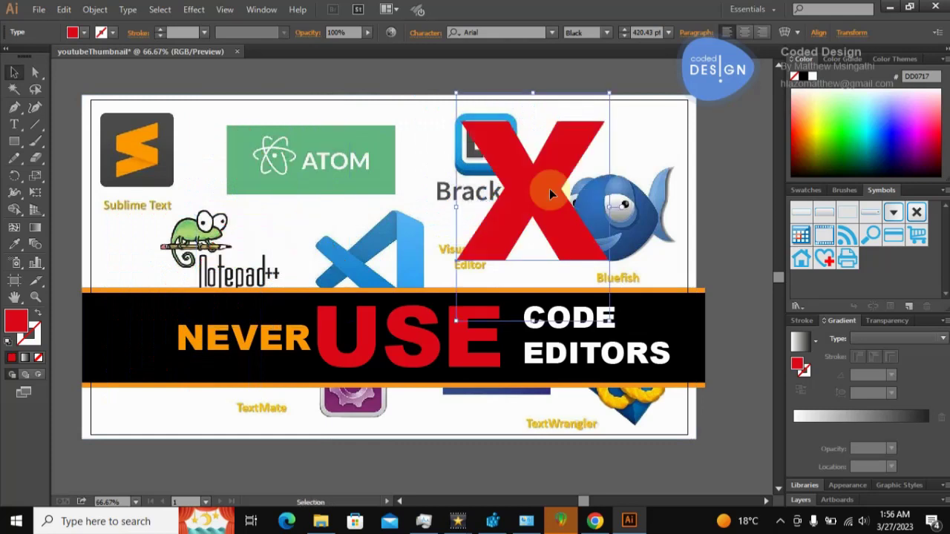
pyautogui.press('Delete')
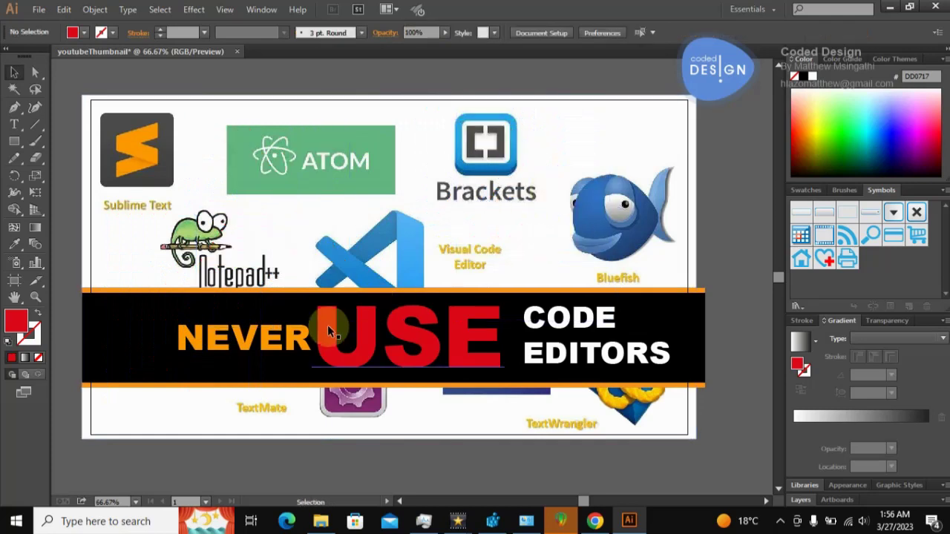
# - Shift NEVER, USE and CODE EDITORS leftward on the band and select all three words
pyautogui.moveTo(295, 348); pyautogui.dragTo(241, 352)
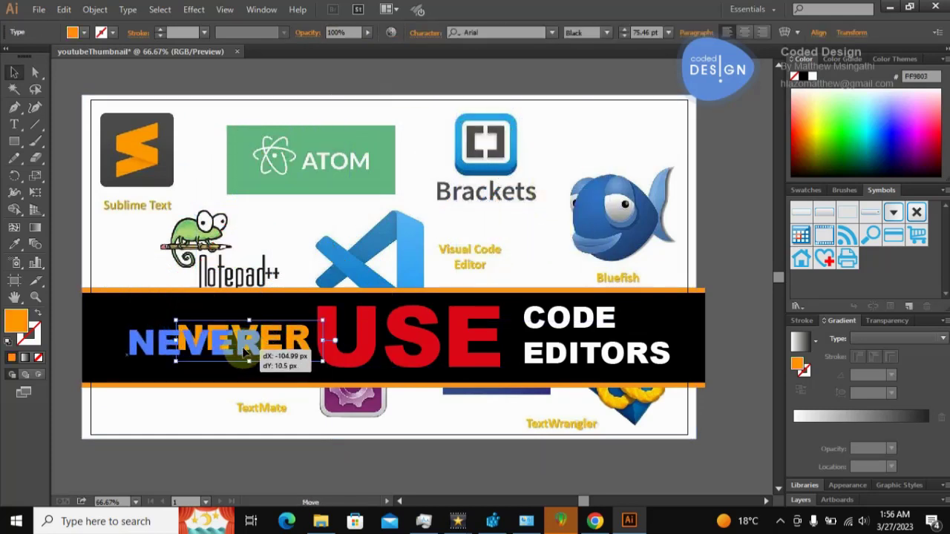
pyautogui.moveTo(241, 353); pyautogui.dragTo(239, 349)
pyautogui.moveTo(355, 352)
pyautogui.mouseDown()
pyautogui.moveTo(300, 345)
pyautogui.moveTo(309, 347)
pyautogui.mouseUp()
pyautogui.moveTo(556, 326); pyautogui.dragTo(509, 330)
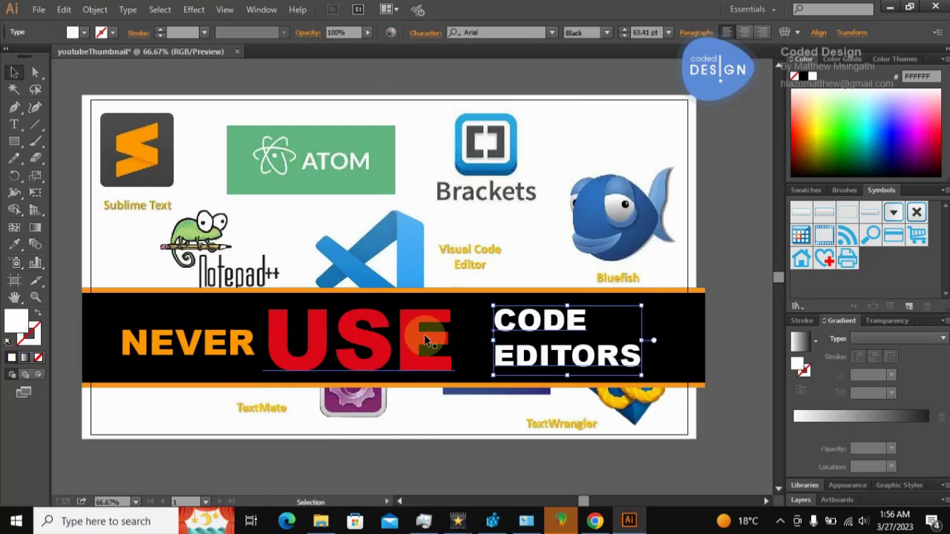
pyautogui.keyDown('shift'); pyautogui.click(323, 353); pyautogui.keyUp('shift')
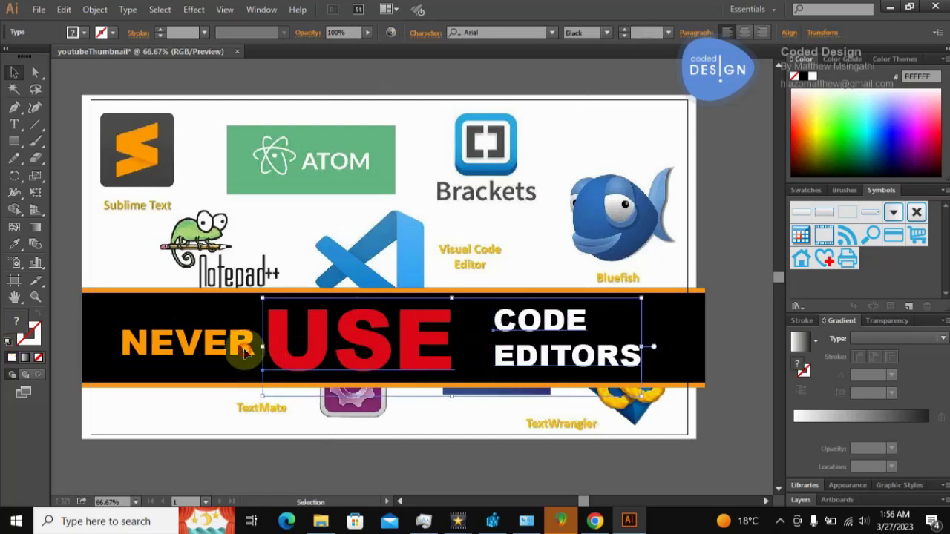
pyautogui.click(246, 353)
pyautogui.keyDown('shift'); pyautogui.click(408, 341); pyautogui.keyUp('shift')
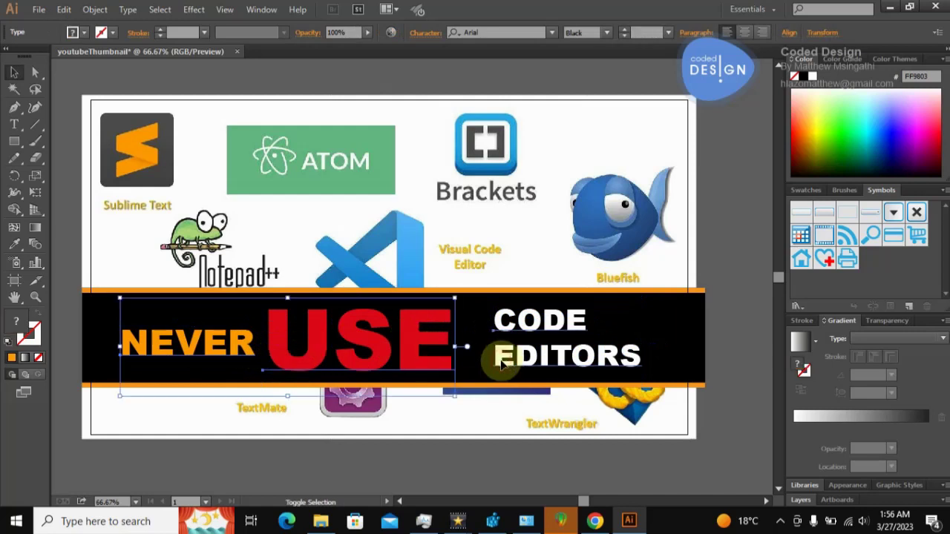
pyautogui.keyDown('shift'); pyautogui.click(502, 362); pyautogui.keyUp('shift')
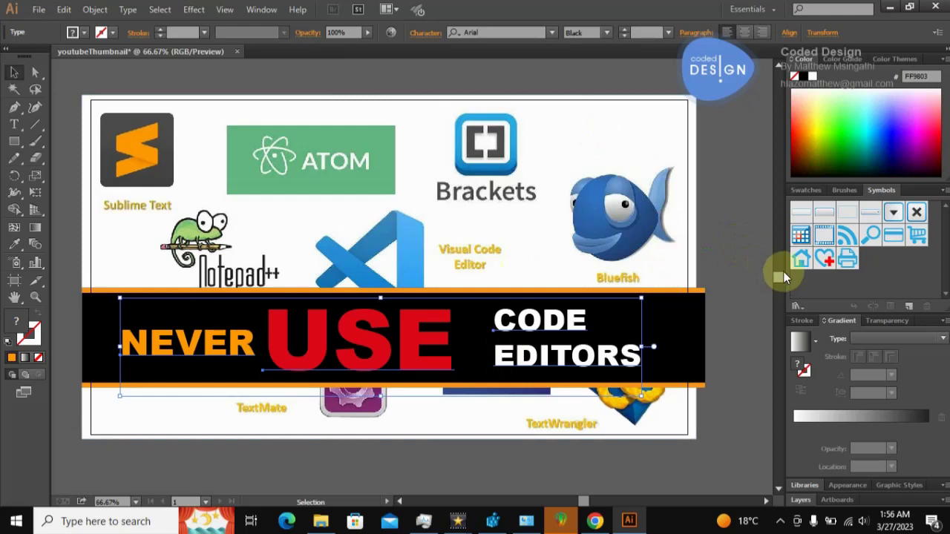
# - Nudge NEVER up and USE and CODE EDITORS right for even spacing, then deselect everything
pyautogui.moveTo(785, 266); pyautogui.dragTo(727, 268)
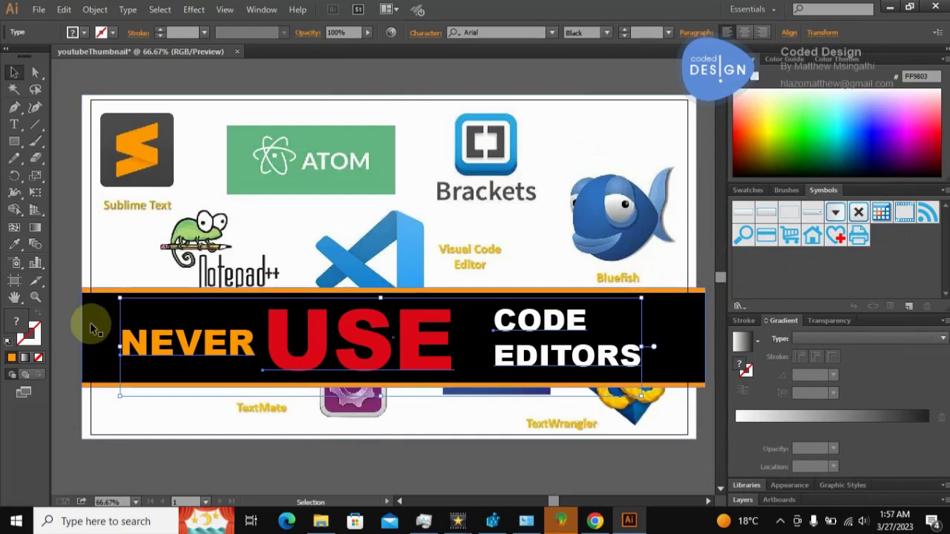
pyautogui.hotkey('ctrl', 'shift', 'a')
pyautogui.moveTo(192, 345); pyautogui.dragTo(192, 340)
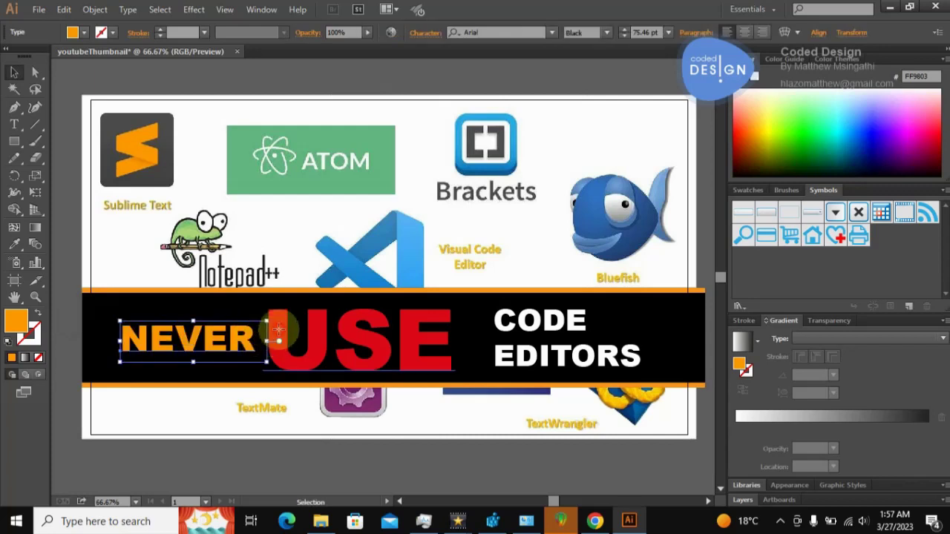
pyautogui.moveTo(278, 329); pyautogui.dragTo(286, 329)
pyautogui.moveTo(509, 326); pyautogui.dragTo(518, 327)
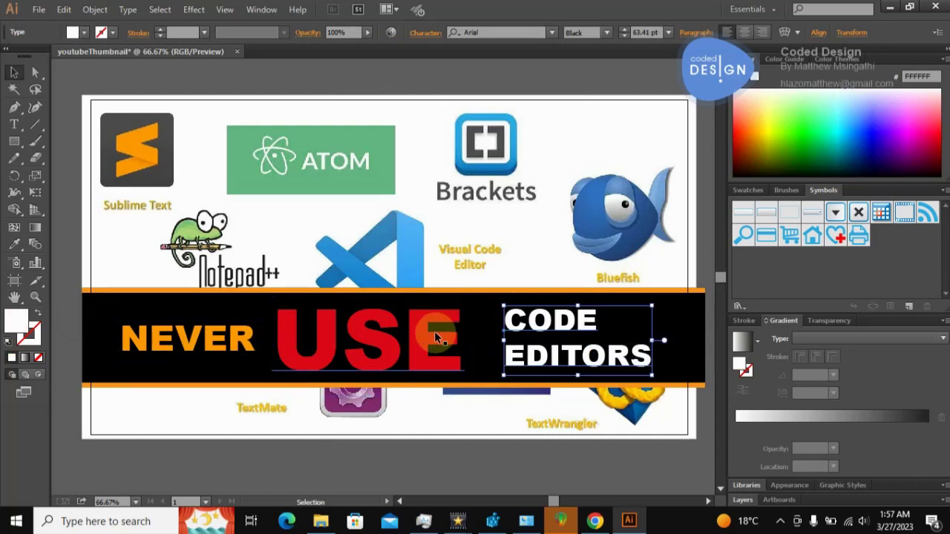
pyautogui.moveTo(425, 340); pyautogui.dragTo(433, 340)
pyautogui.click(419, 418)
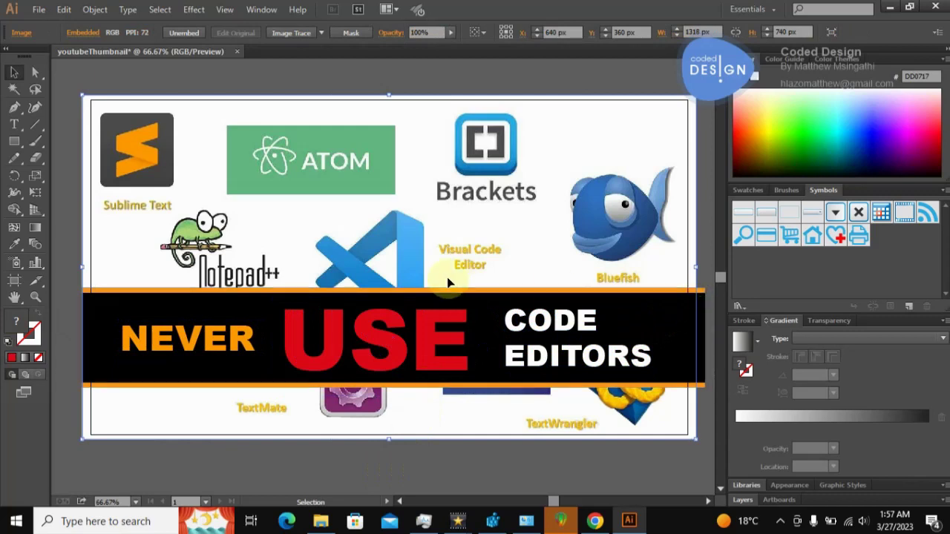
pyautogui.click(111, 81)
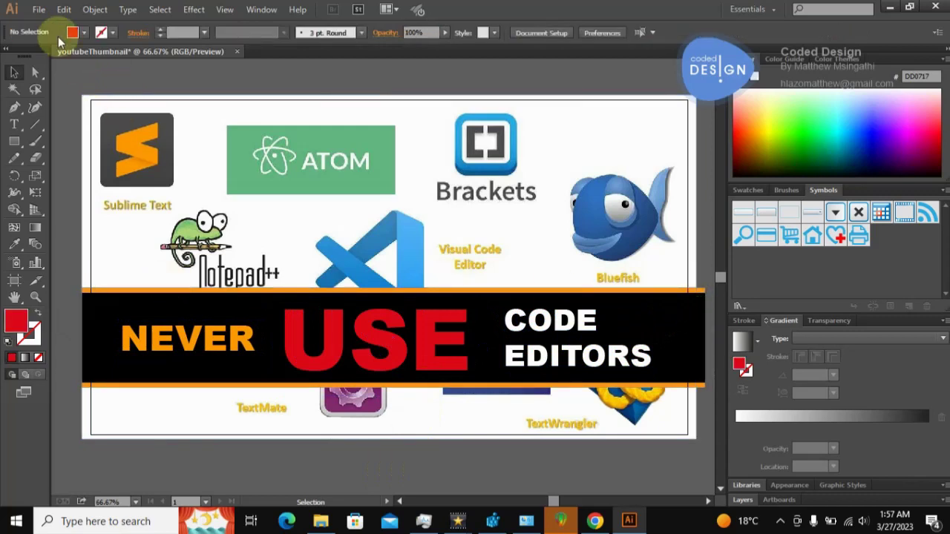
# - Export the thumbnail as JPEG file youtubeThumbnail with Use Artboards ticked
pyautogui.click(41, 11)
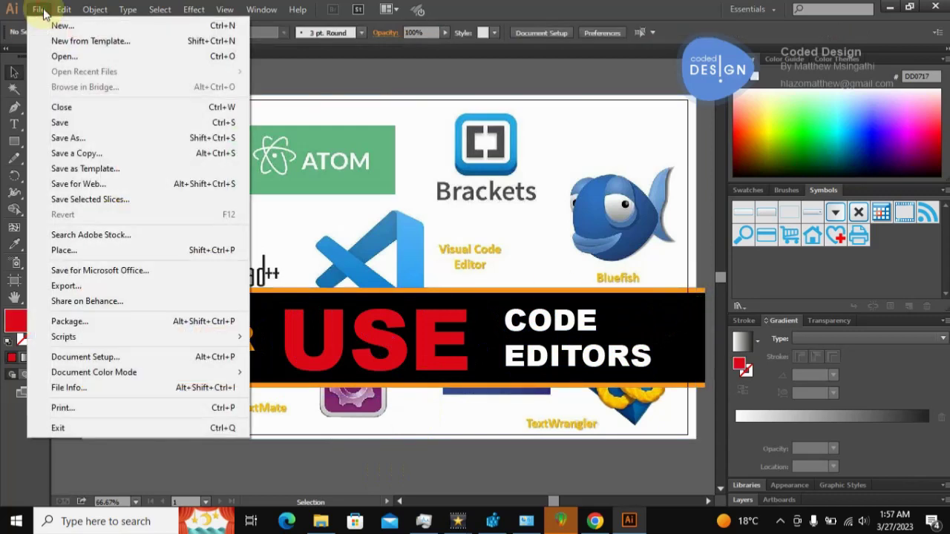
pyautogui.click(70, 282)
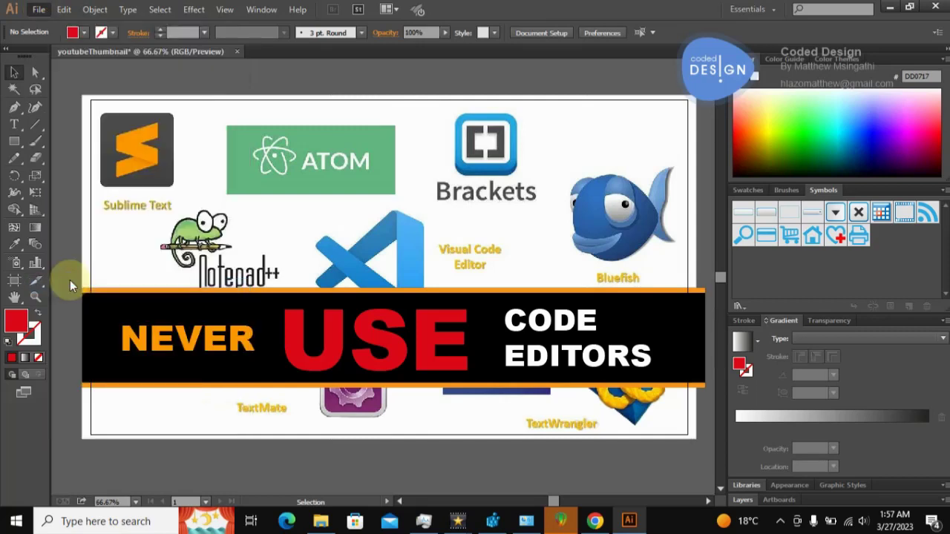
pyautogui.click(113, 282)
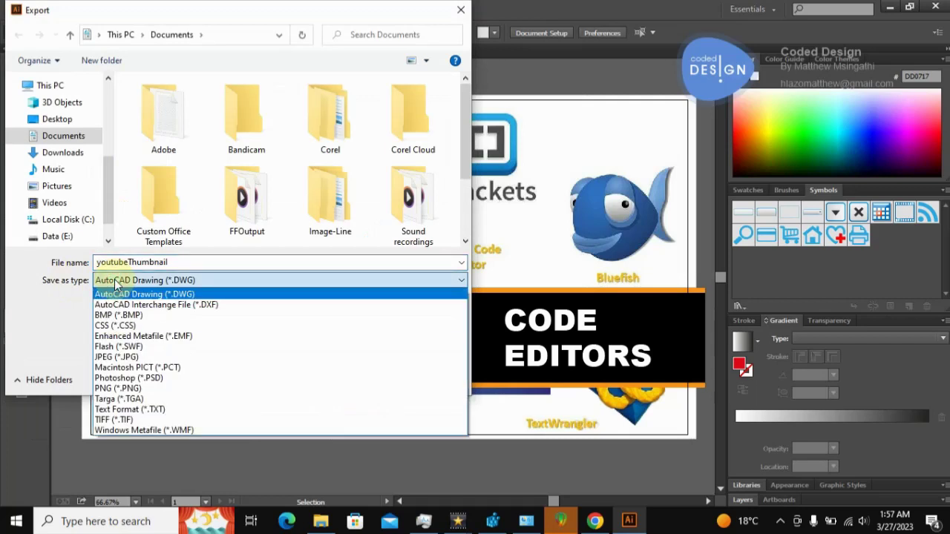
pyautogui.click(105, 357)
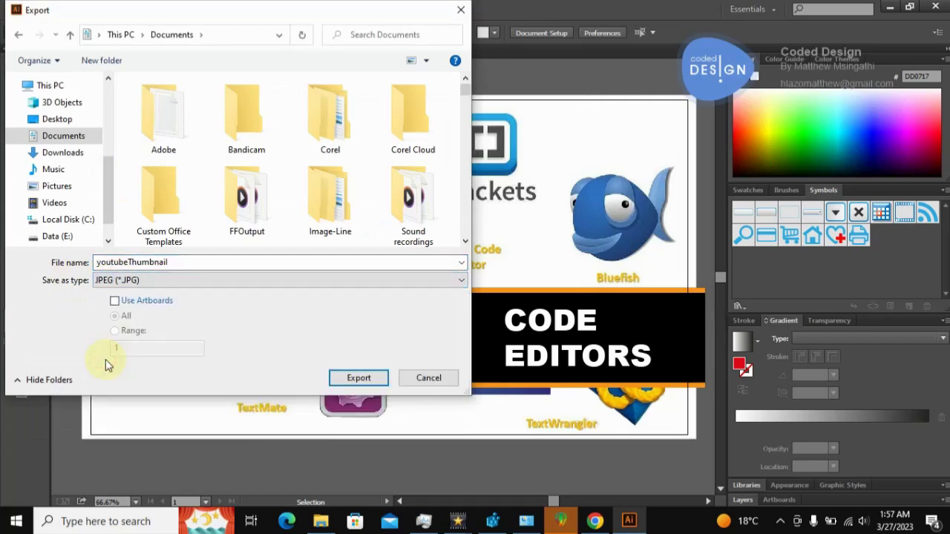
pyautogui.click(115, 301)
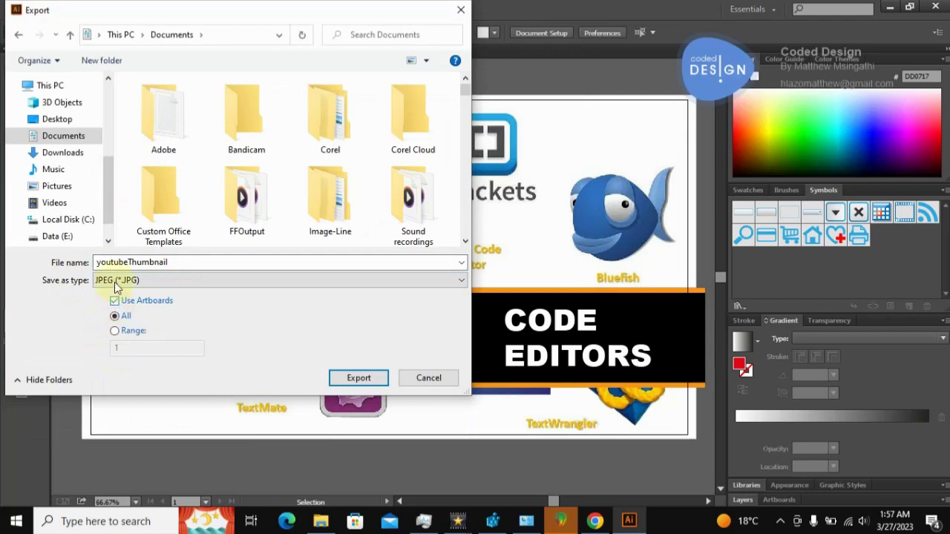
pyautogui.click(352, 380)
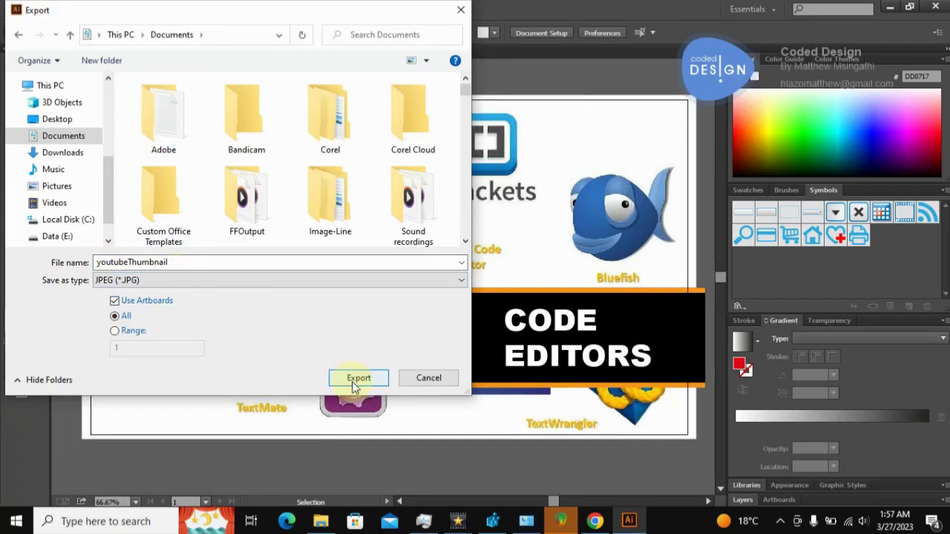